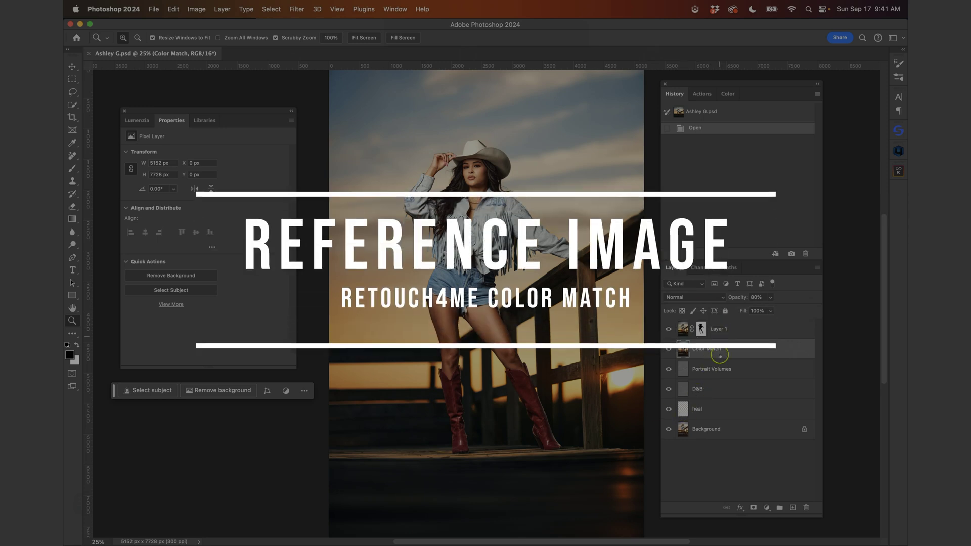
Step: Check the Background layer's visibility and show it alone to view the unretouched photo
click(668, 430)
click(668, 430)
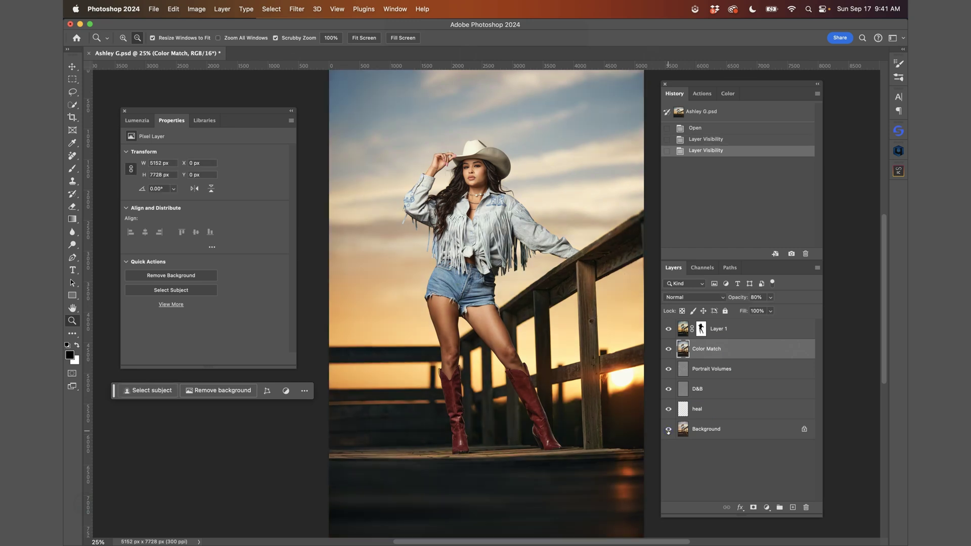
alt+click(668, 430)
Step: Show the heal layer and compare the model's face at 200% with and without it
click(709, 408)
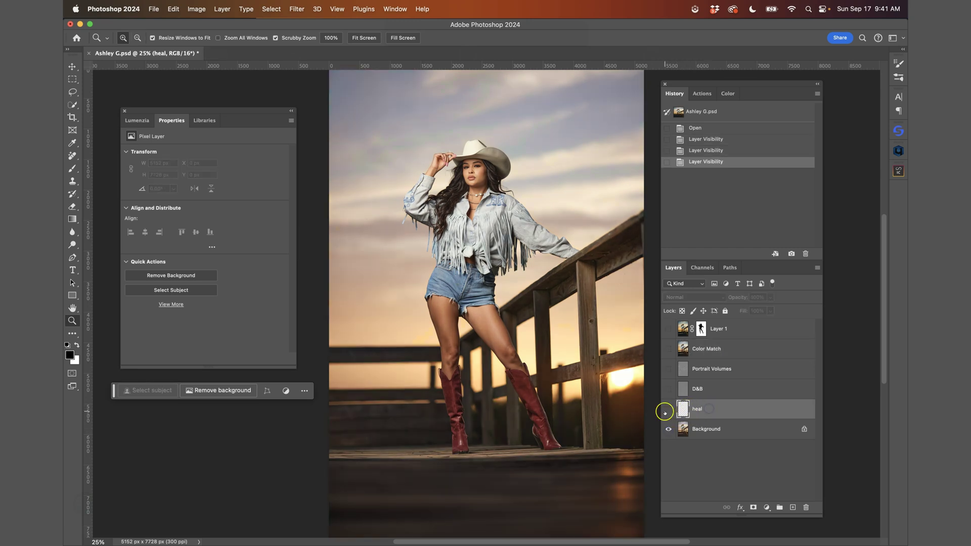
click(668, 409)
drag(475, 164, 523, 250)
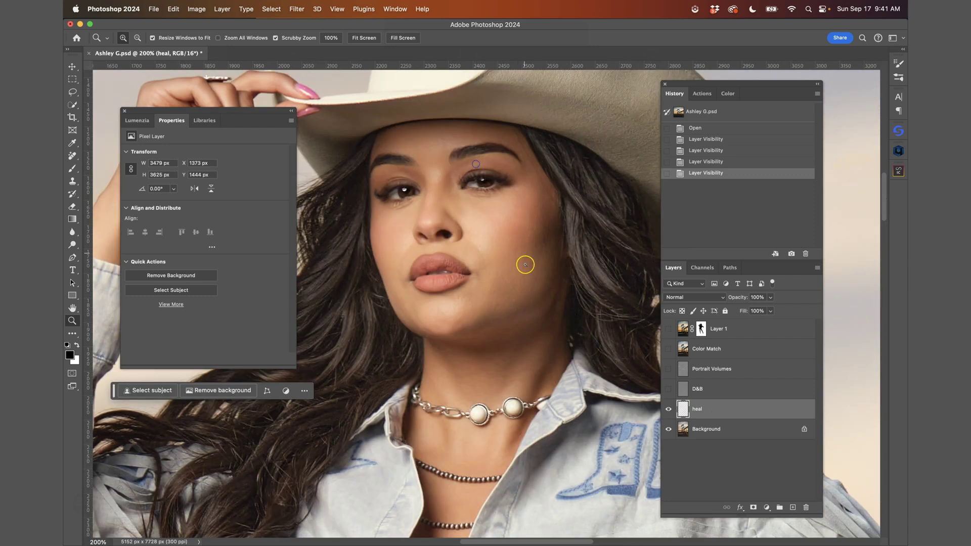
click(668, 409)
click(668, 409)
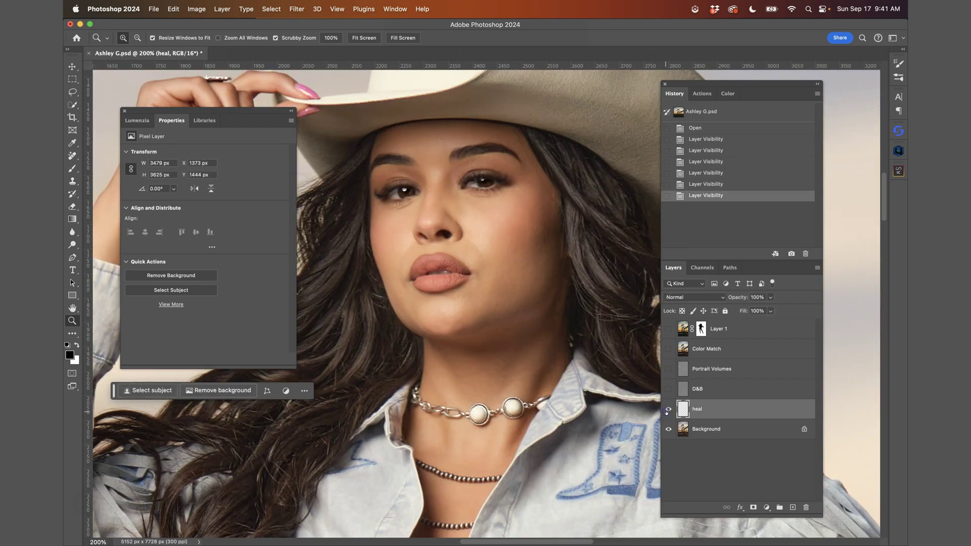
Step: Show the D&B layer and compare the face with and without the dodge and burn retouching
click(672, 390)
click(669, 389)
click(669, 389)
click(669, 389)
click(669, 389)
click(669, 389)
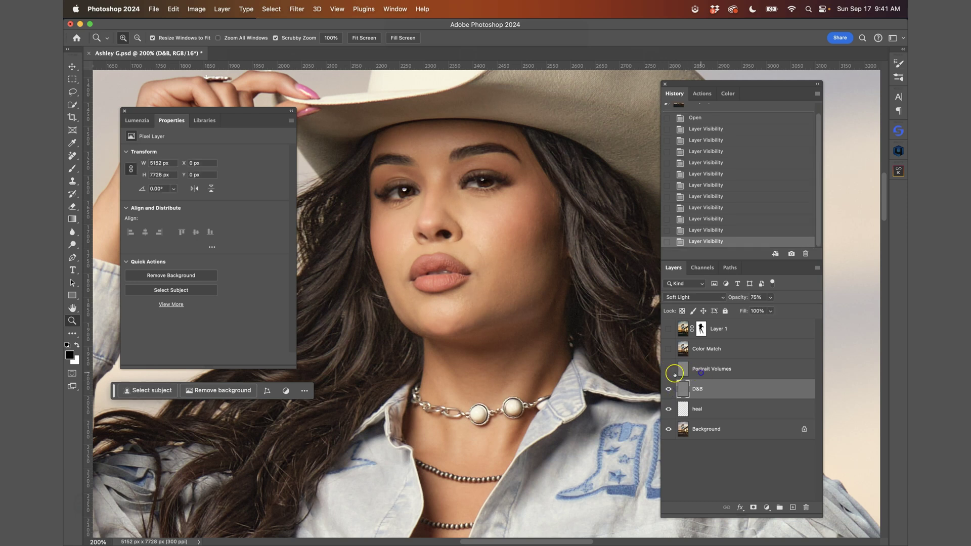
Step: Show the Portrait Volumes layer and compare the face with and without its effect
click(700, 373)
click(668, 369)
click(668, 369)
click(668, 369)
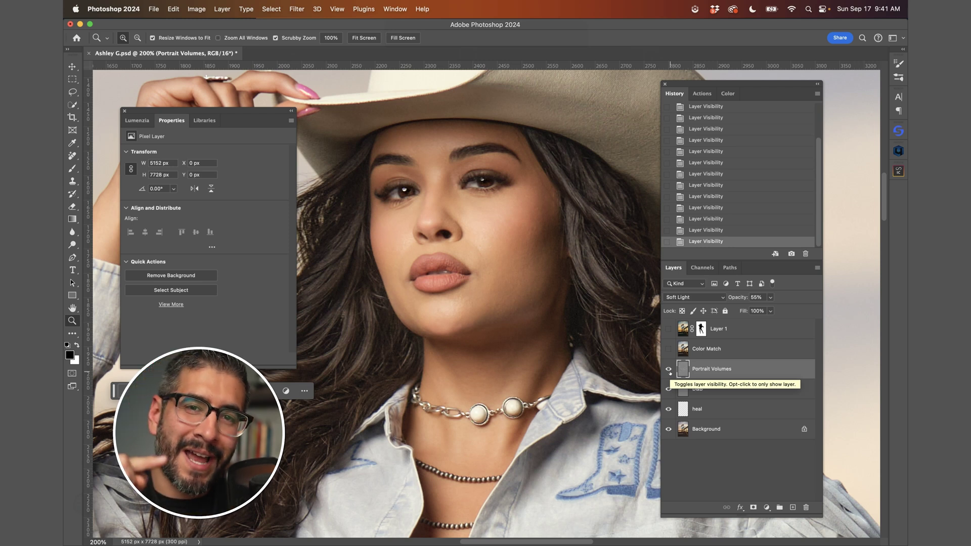
Step: Compare the whole photo with and without the Color Match layer and Layer 1, leaving both layers visible
click(700, 349)
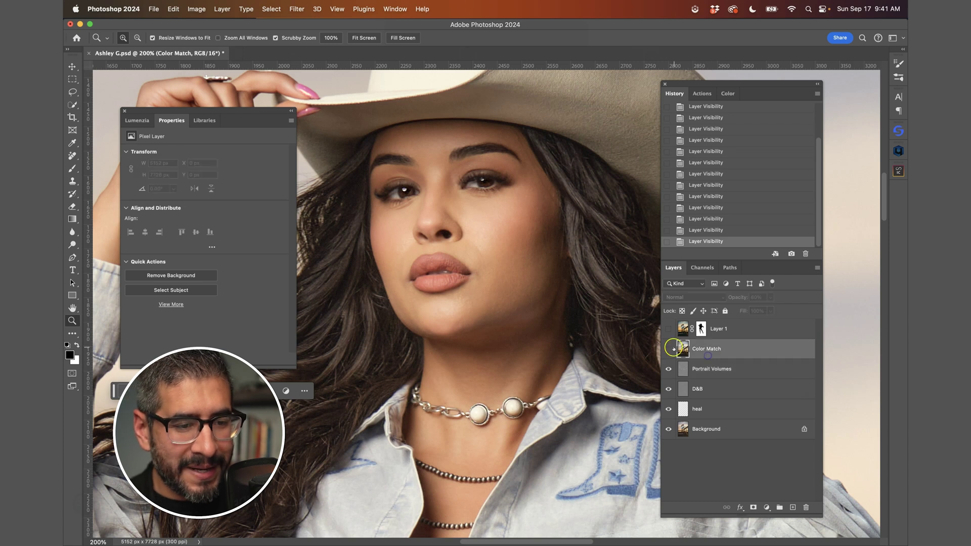
click(670, 349)
key(super+0)
click(669, 349)
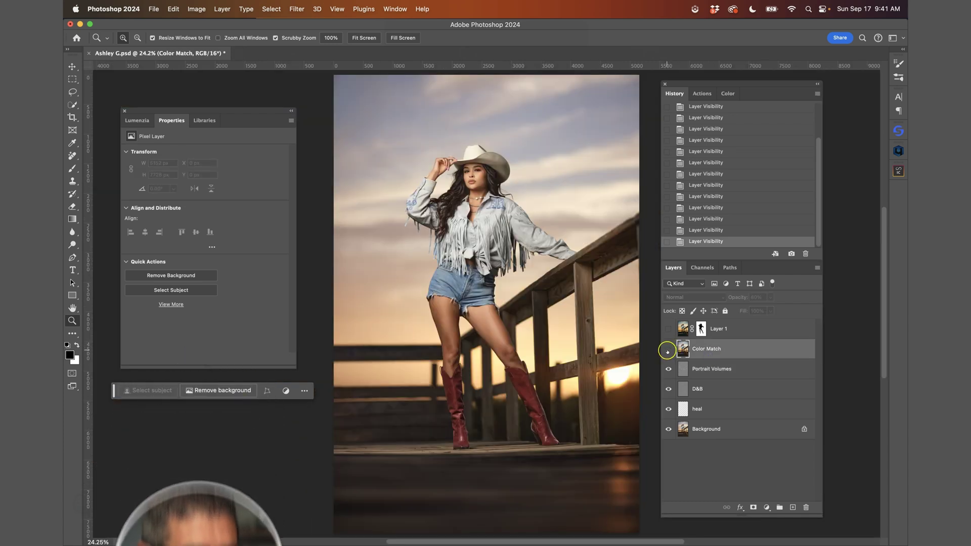
click(667, 350)
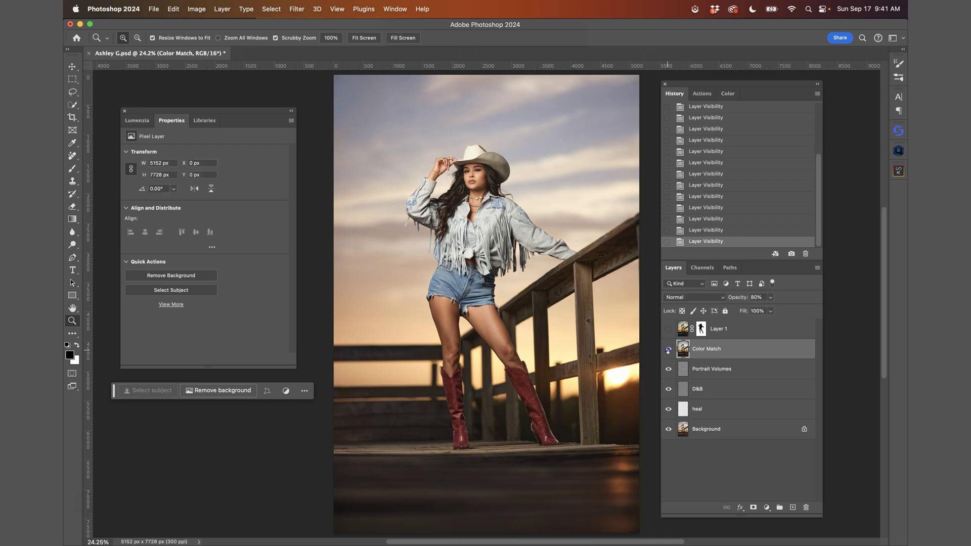
click(668, 349)
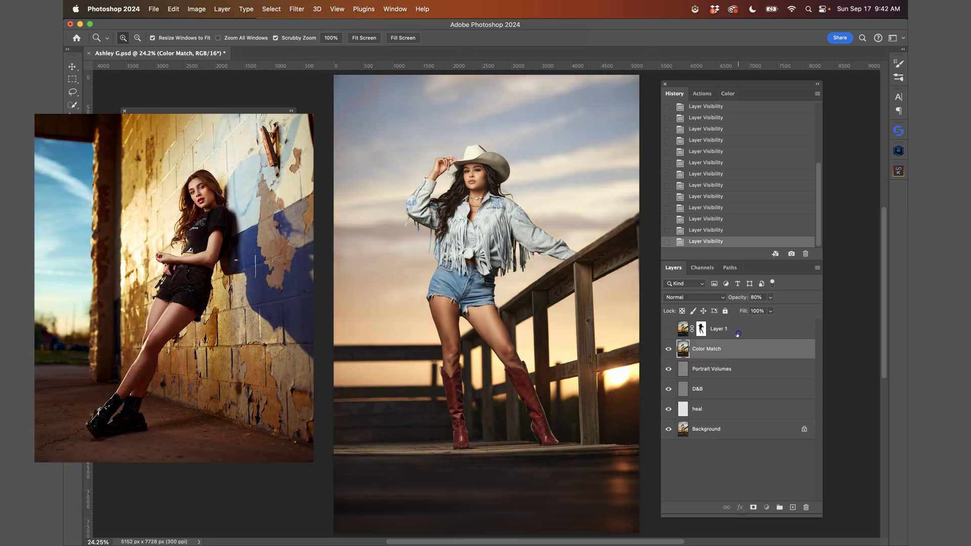
click(668, 330)
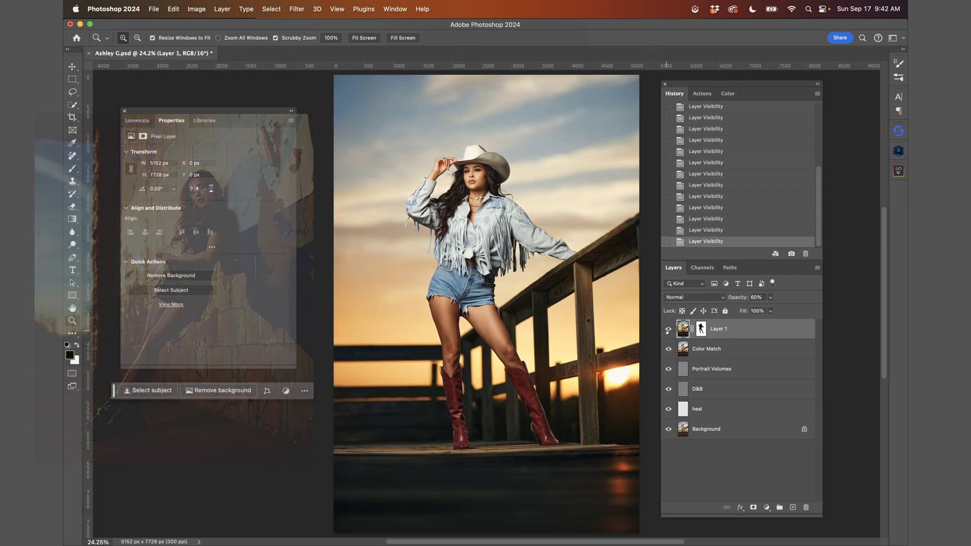
click(668, 329)
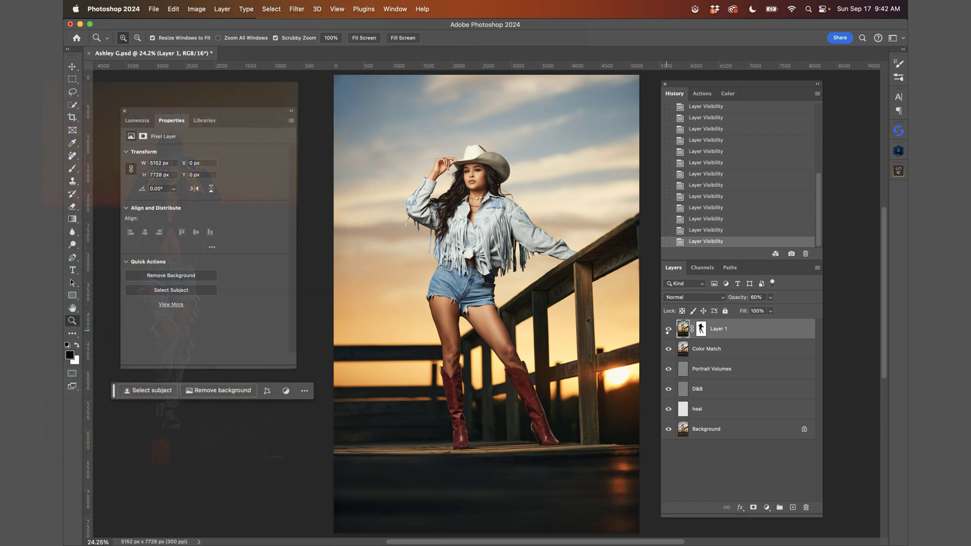
Step: Delete Layer 1 and the Color Match layer together from the layer stack
click(701, 329)
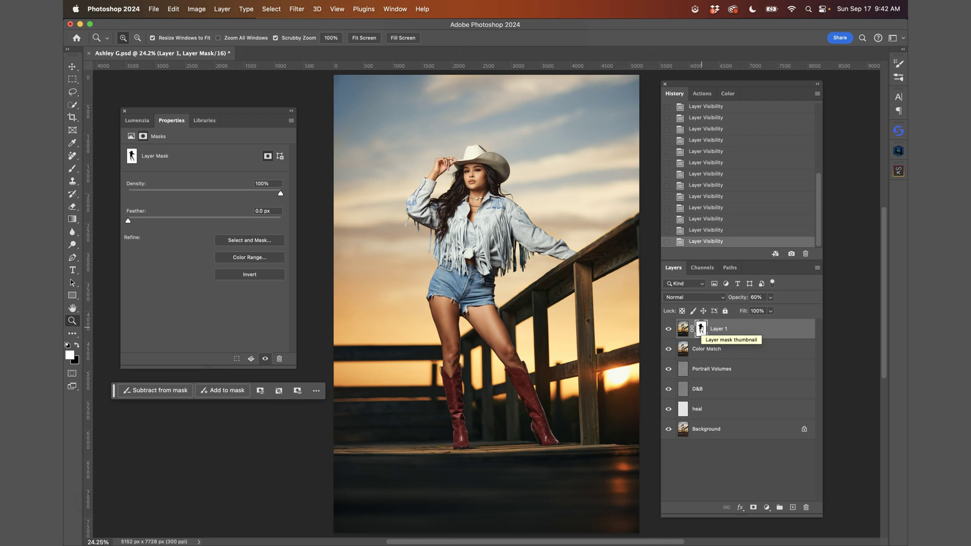
shift+click(728, 349)
drag(754, 332, 806, 507)
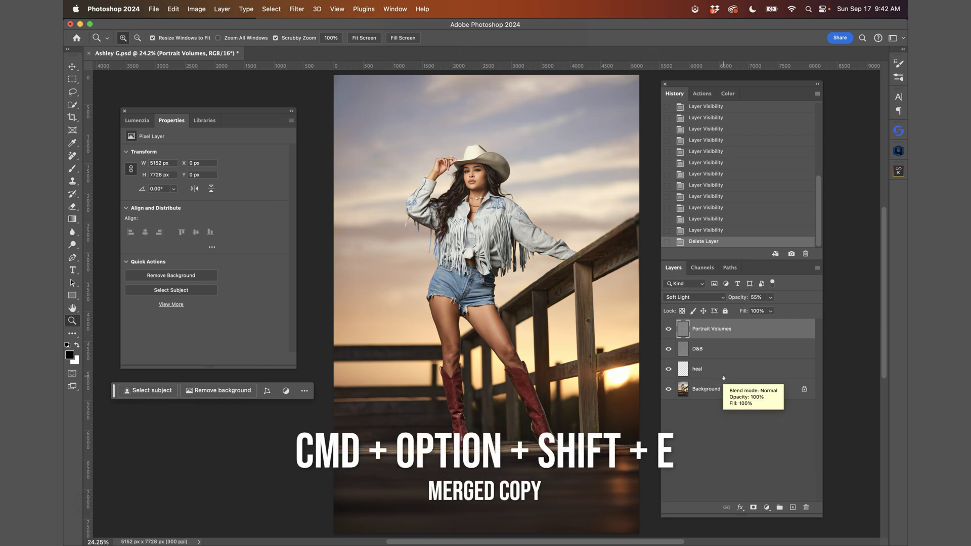
Step: Create a merged copy of all visible layers and open the Retouch4me Color Match filter on it in an enlarged window
key(super+alt+shift+e)
click(297, 9)
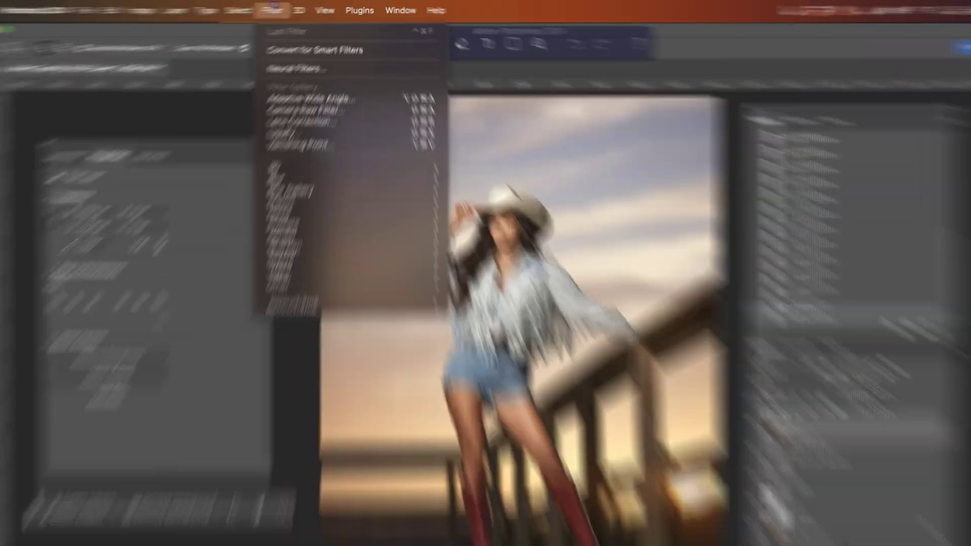
mouse_move(351, 408)
click(575, 426)
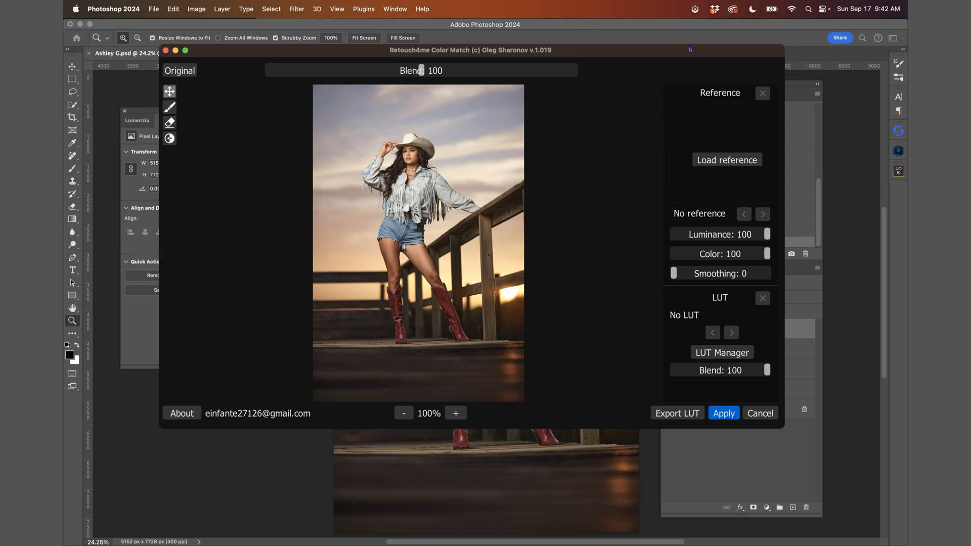
drag(783, 428, 820, 479)
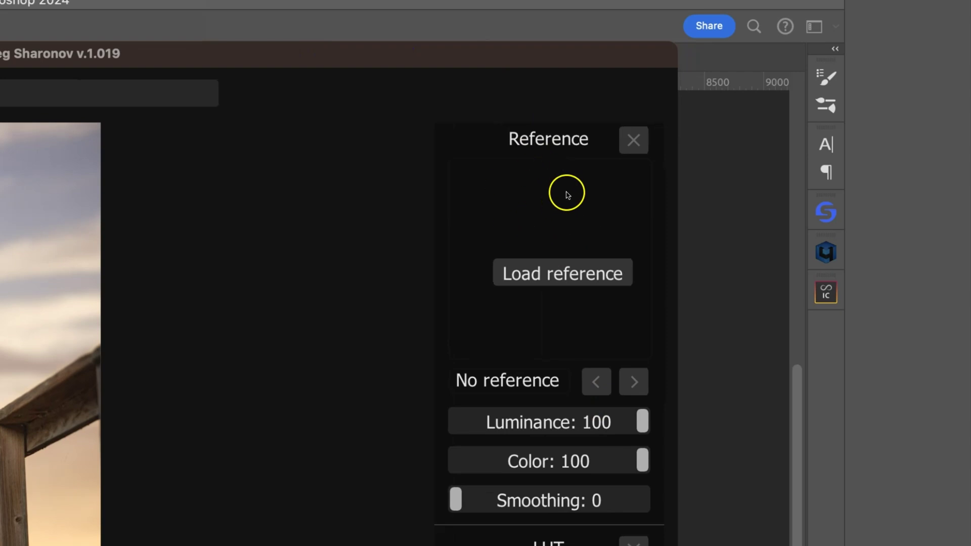
Step: Load Angela Car Wash 2.png from the Retouch 4 Me Reference Images folder as the color reference
click(584, 282)
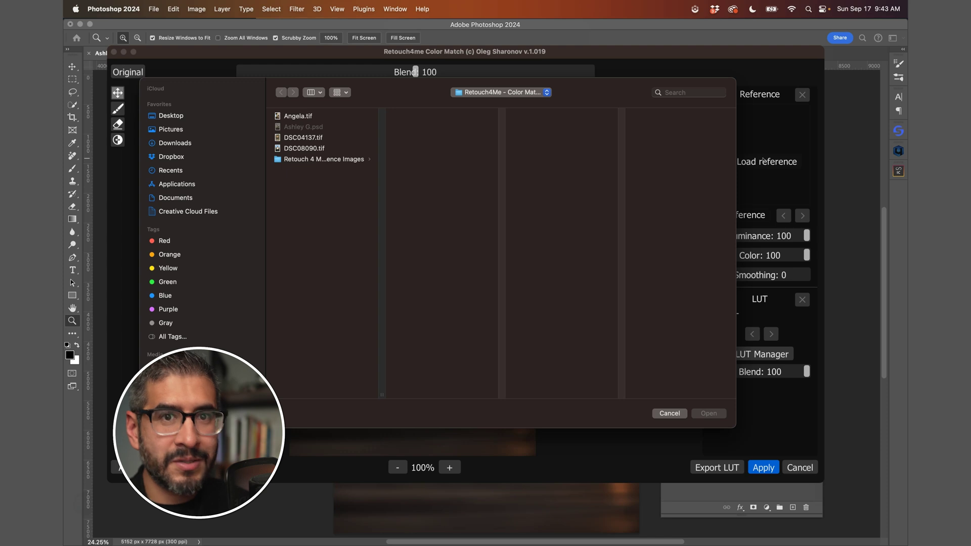
click(361, 159)
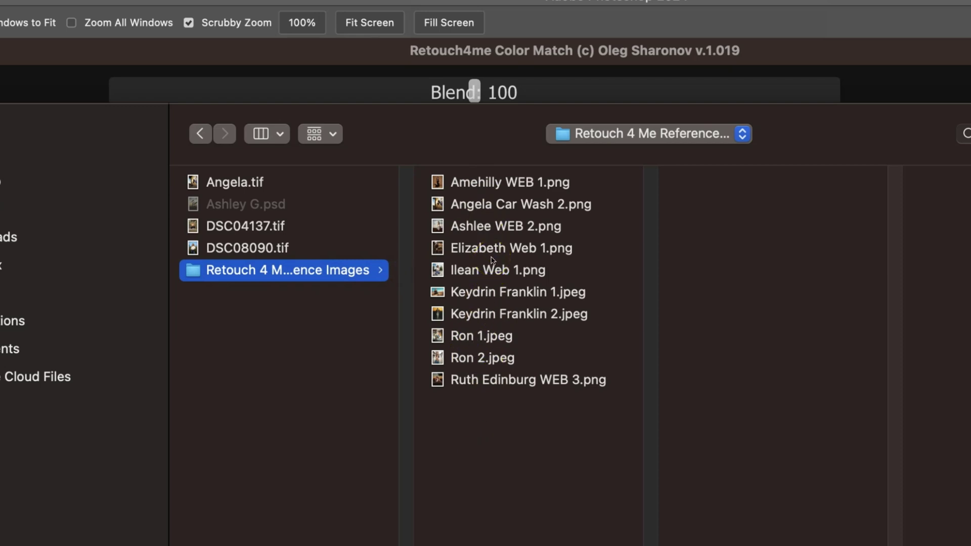
click(495, 207)
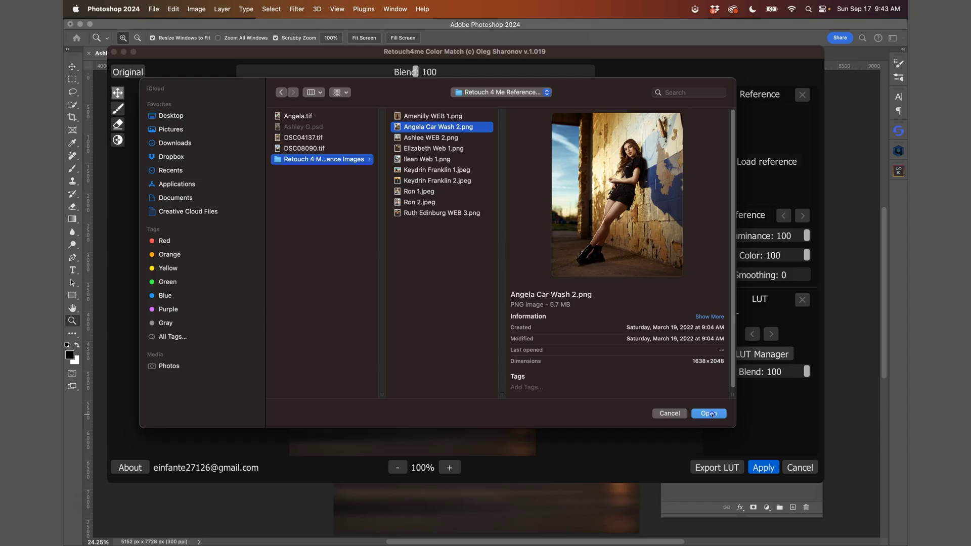
click(771, 411)
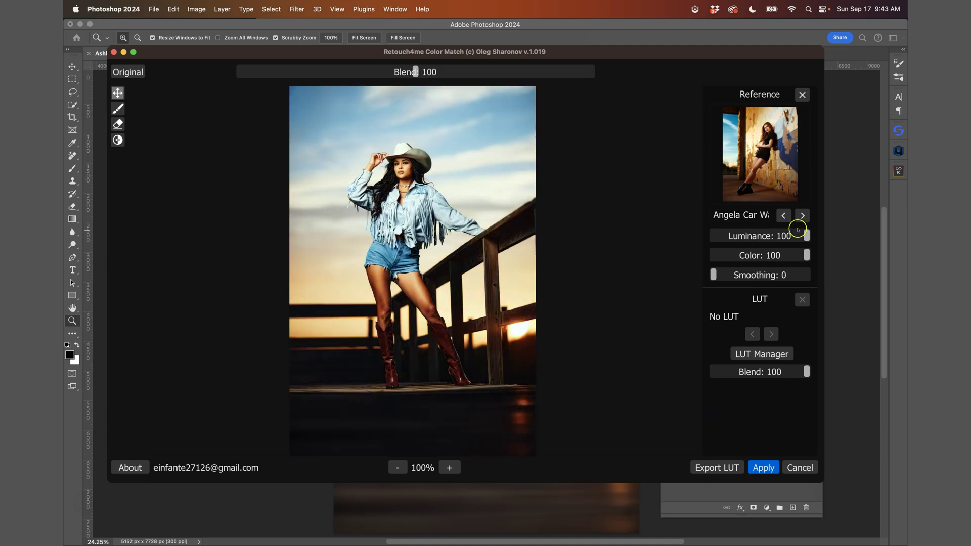
Step: Preview the color match with the folder's other reference images and return to the Angela Car Wash reference
click(802, 216)
click(802, 216)
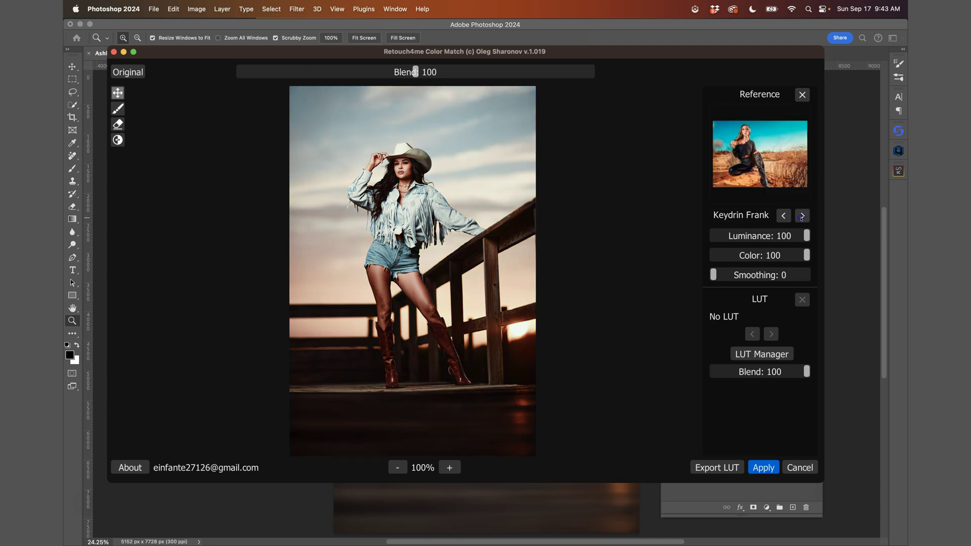
click(802, 216)
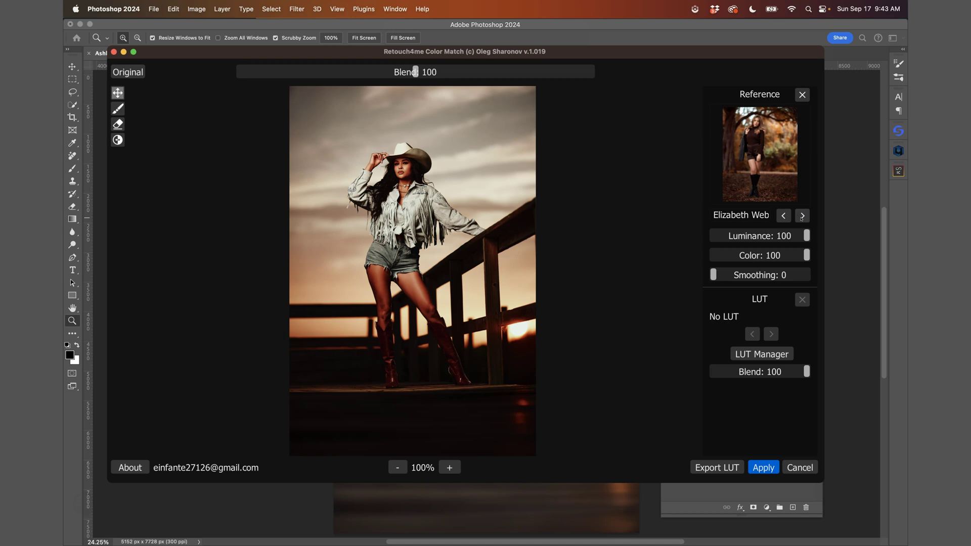
click(802, 216)
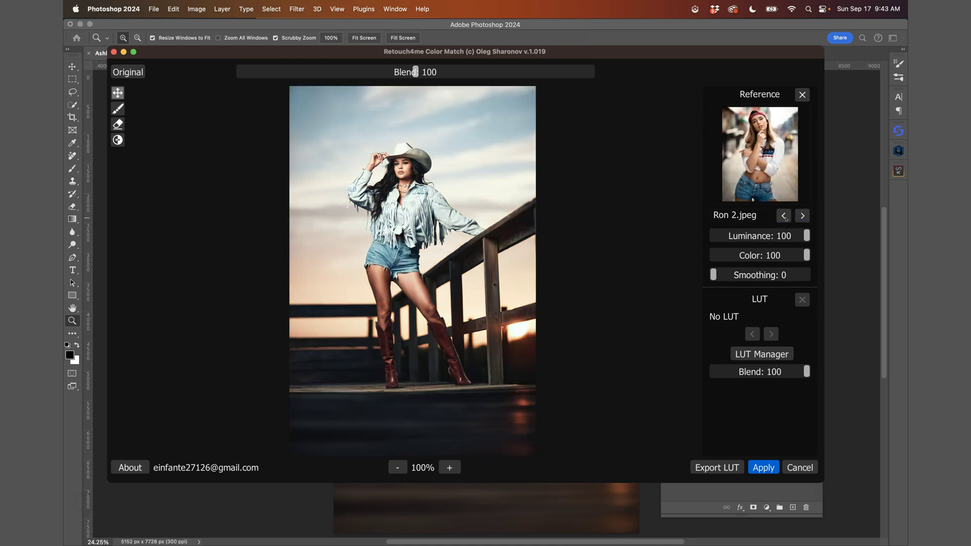
click(784, 217)
click(784, 216)
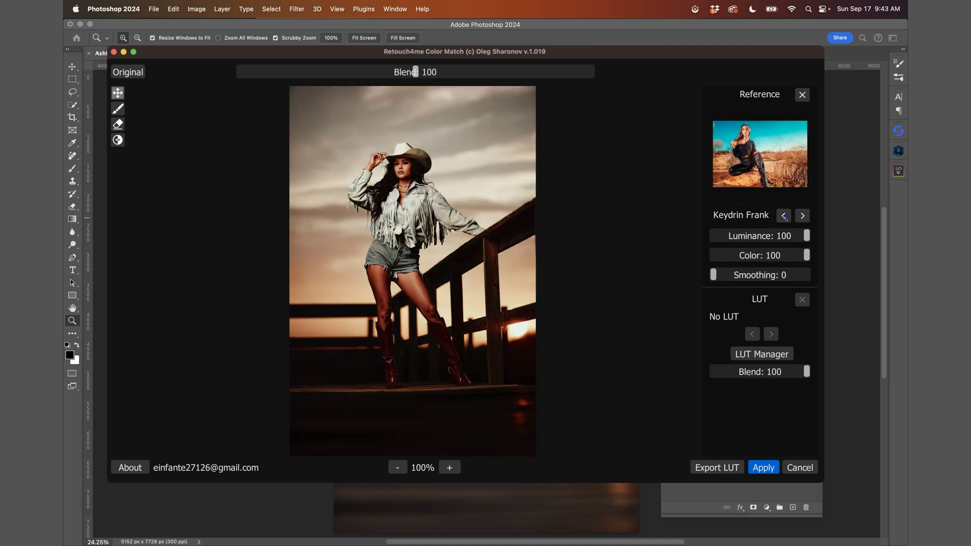
click(784, 216)
click(784, 216)
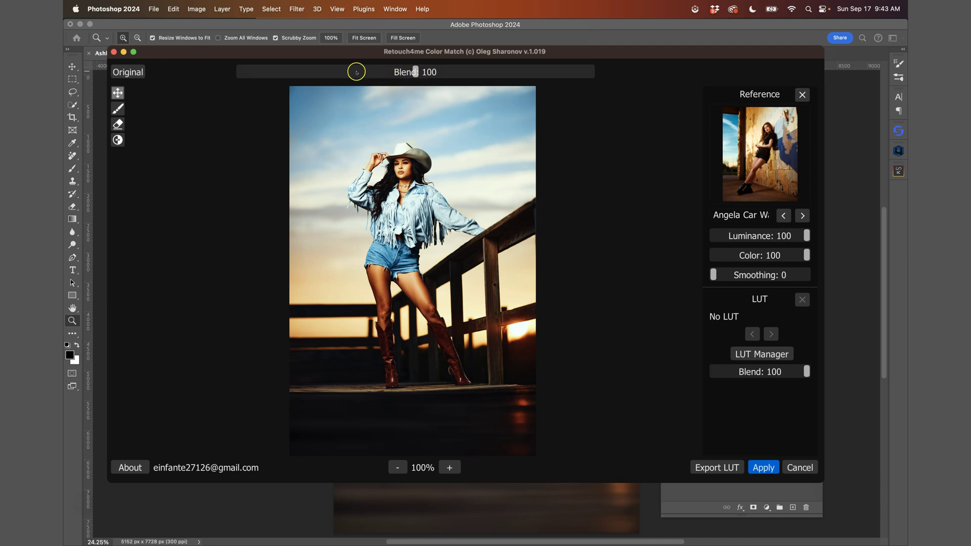
Step: Soften the color match by setting the overall Blend to 56, Luminance to 59 and Color to 57
click(353, 73)
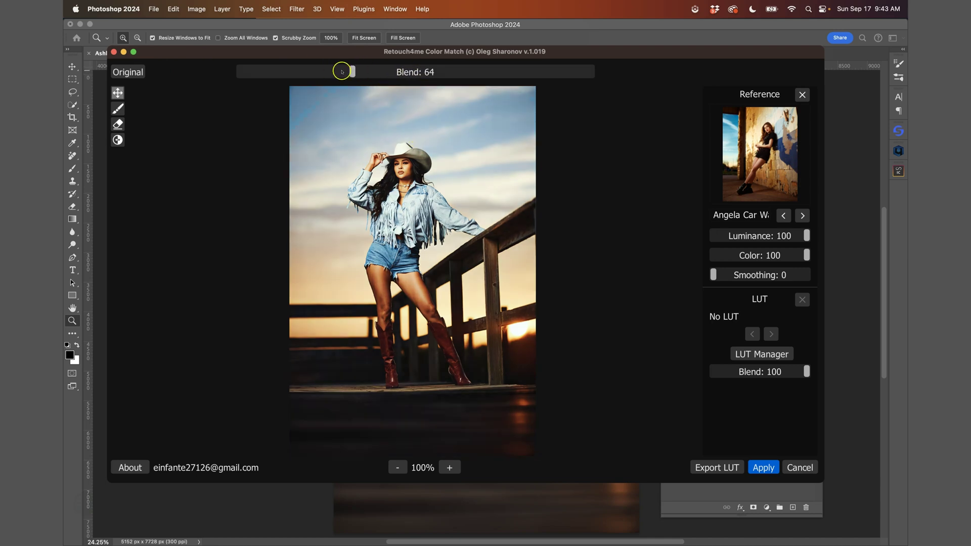
click(342, 72)
click(777, 237)
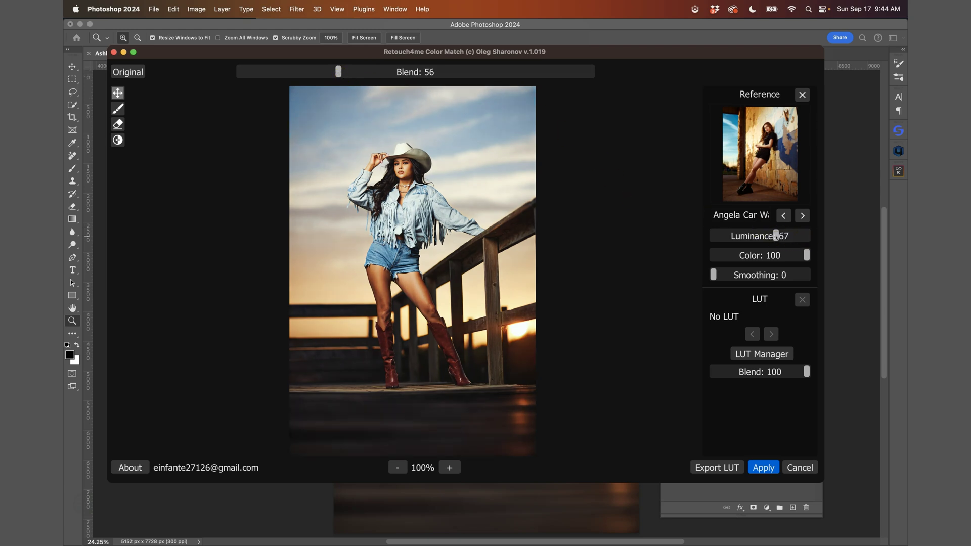
drag(769, 237, 768, 236)
click(769, 256)
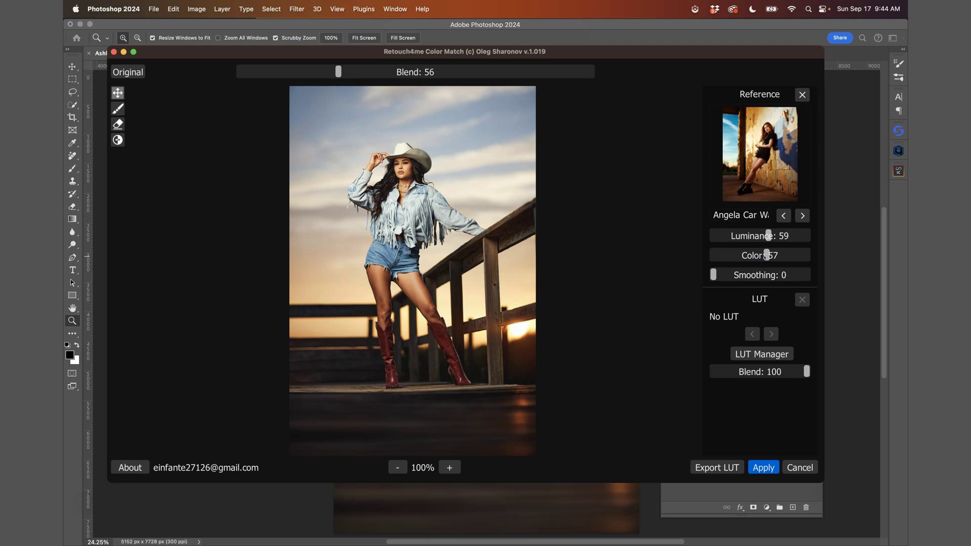
Step: Set the reference Smoothing to 51 and apply the color match to the merged layer
click(767, 275)
click(761, 275)
click(438, 279)
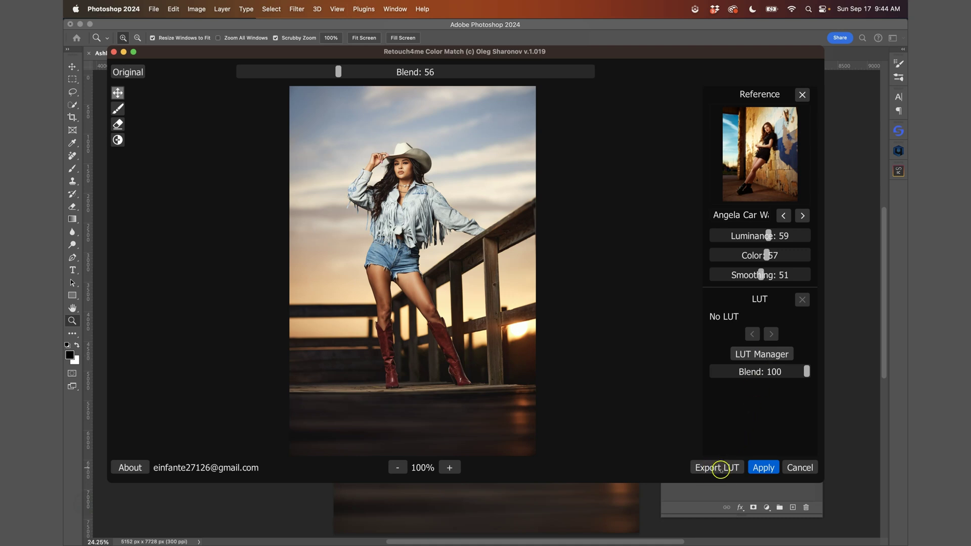
click(767, 469)
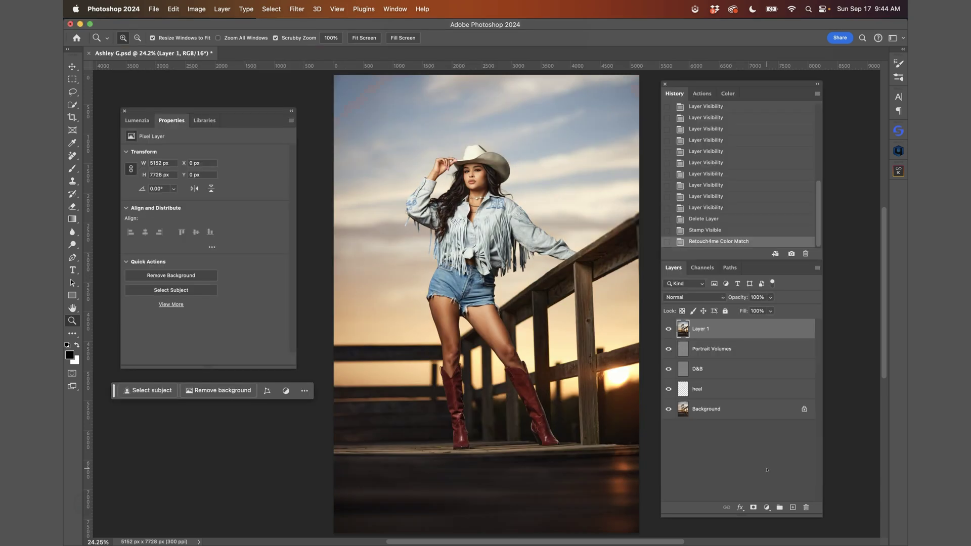
Step: Compare the photo with and without the color-matched Layer 1, leaving the layer visible
click(668, 329)
click(668, 330)
click(668, 329)
click(668, 330)
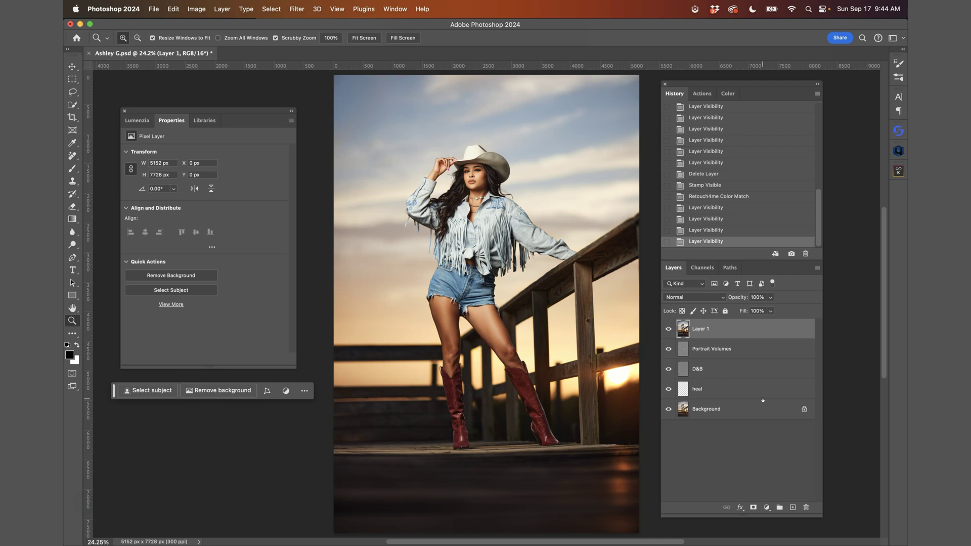
Step: Create another merged copy above the color-matched layer and open the Retouch4me Color Match filter on it
key(super+alt+shift+e)
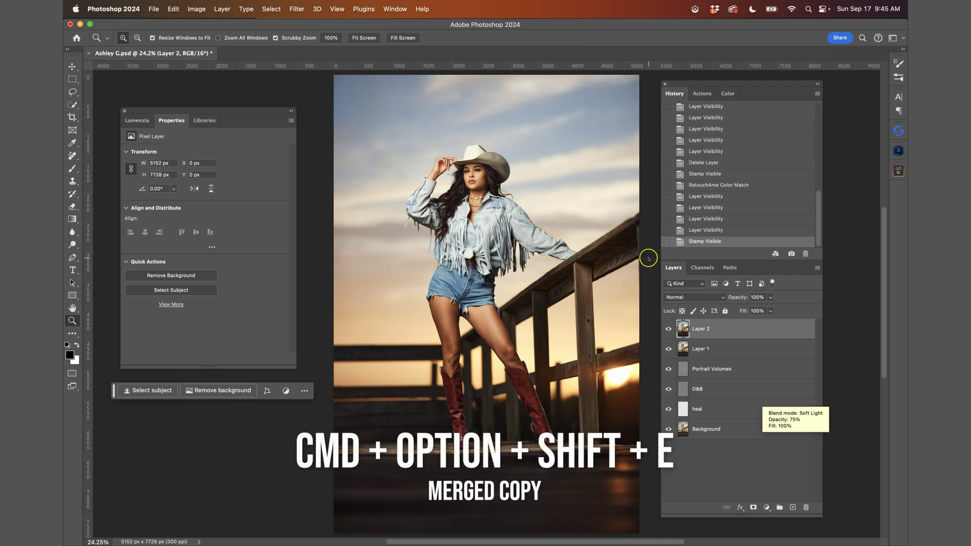
click(301, 8)
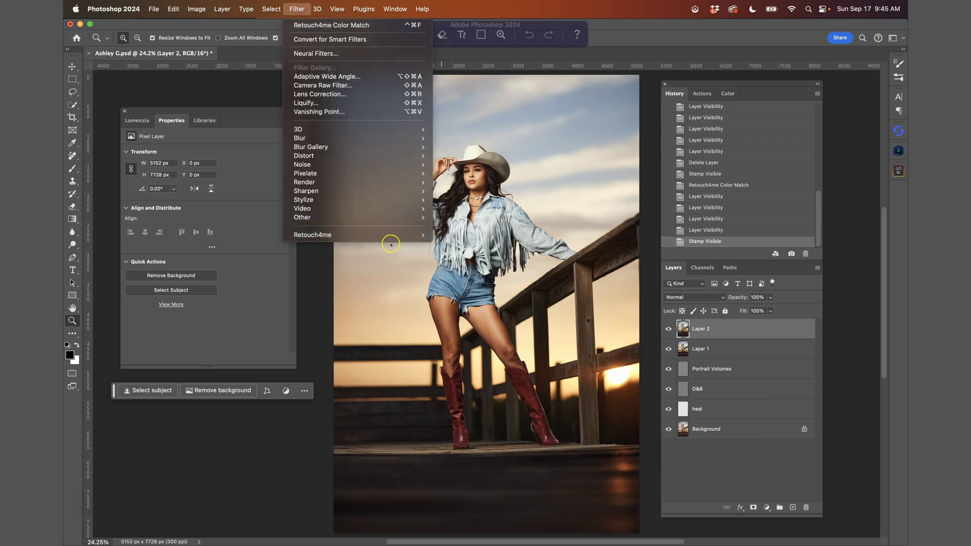
mouse_move(391, 235)
click(513, 246)
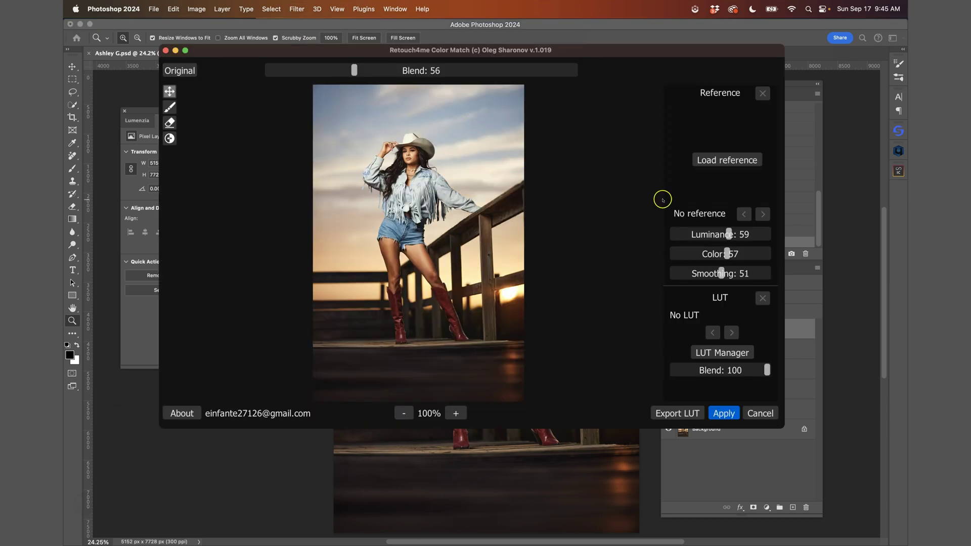
Step: Load the second sunset-road JPEG, with the woman in ripped jeans, as the reference and apply the color match to Layer 2
click(721, 160)
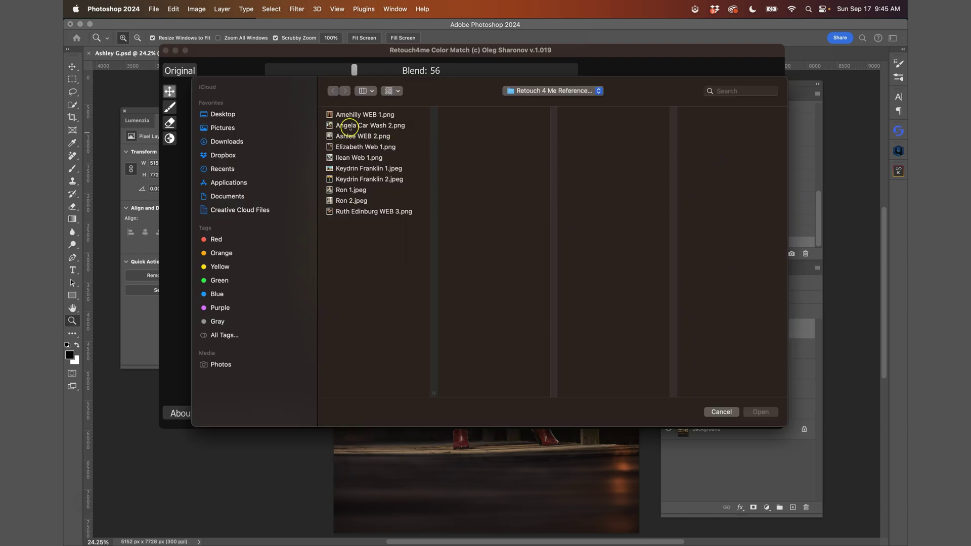
click(355, 180)
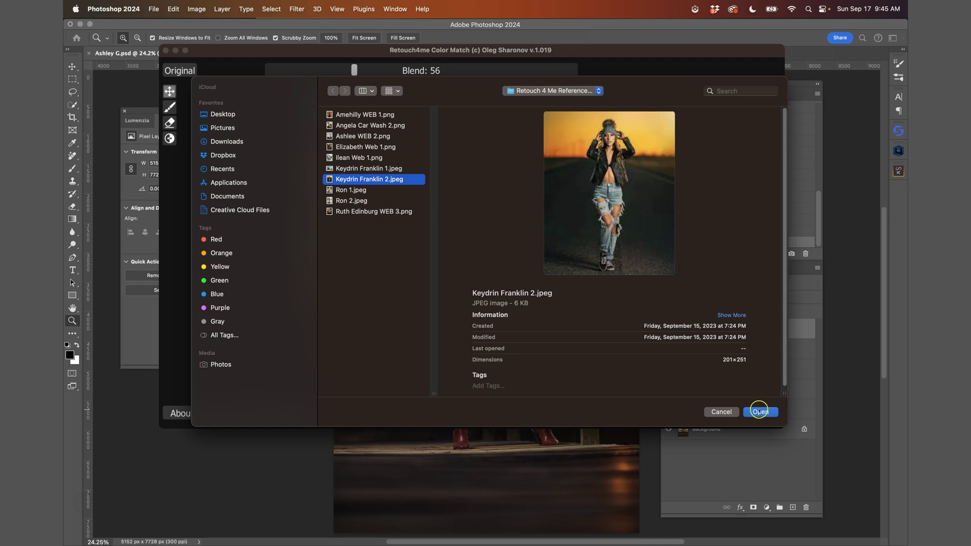
click(758, 412)
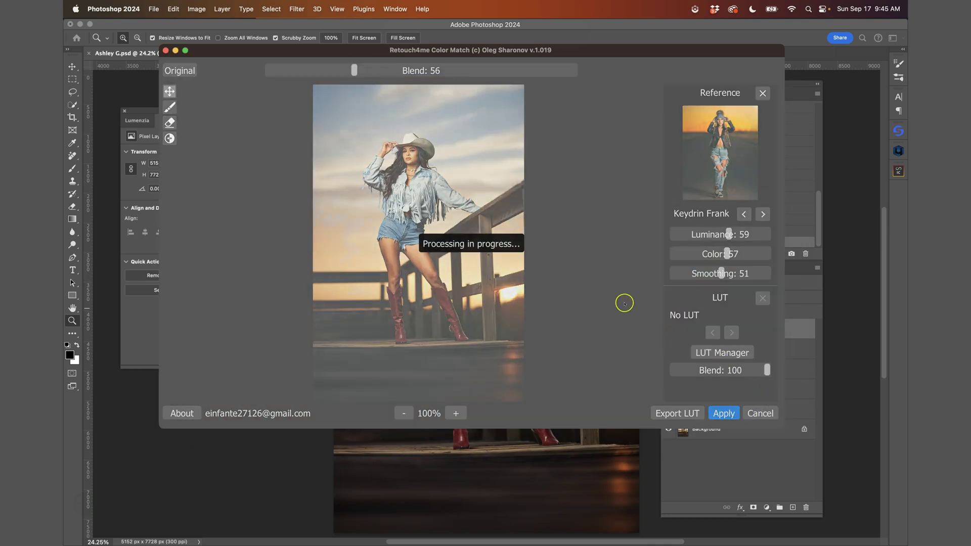
click(724, 412)
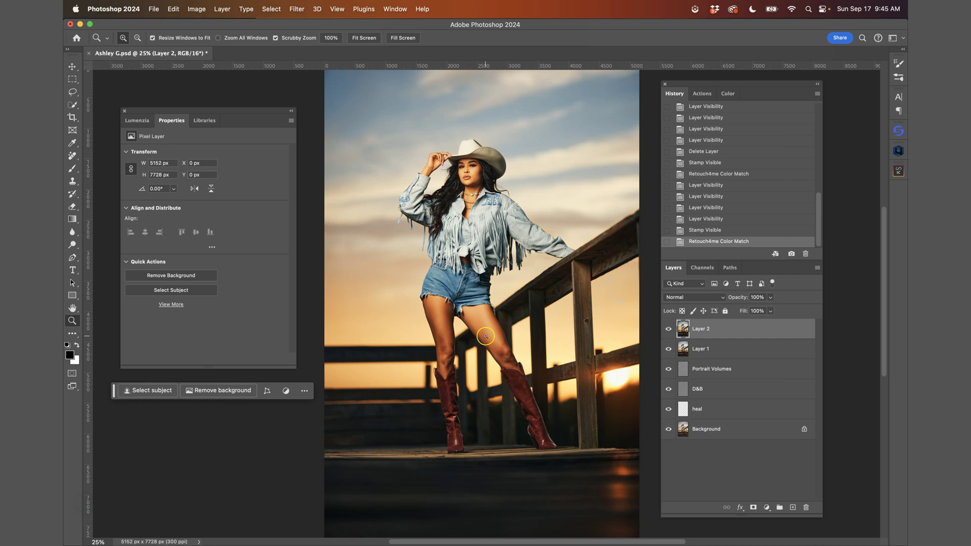
Step: Compare the photo with and without the newly color-matched Layer 2, leaving the layer visible
alt+click(486, 336)
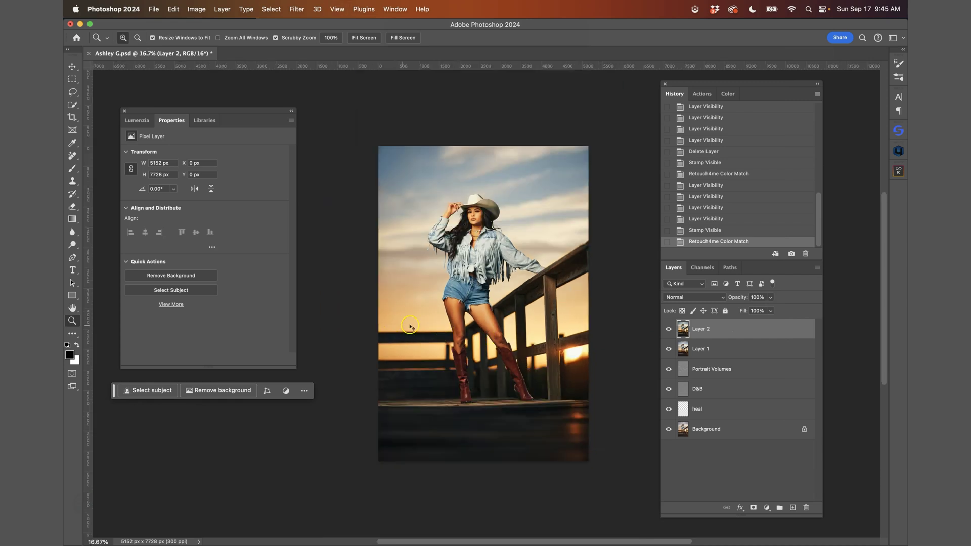
click(409, 331)
click(669, 328)
click(668, 329)
click(668, 329)
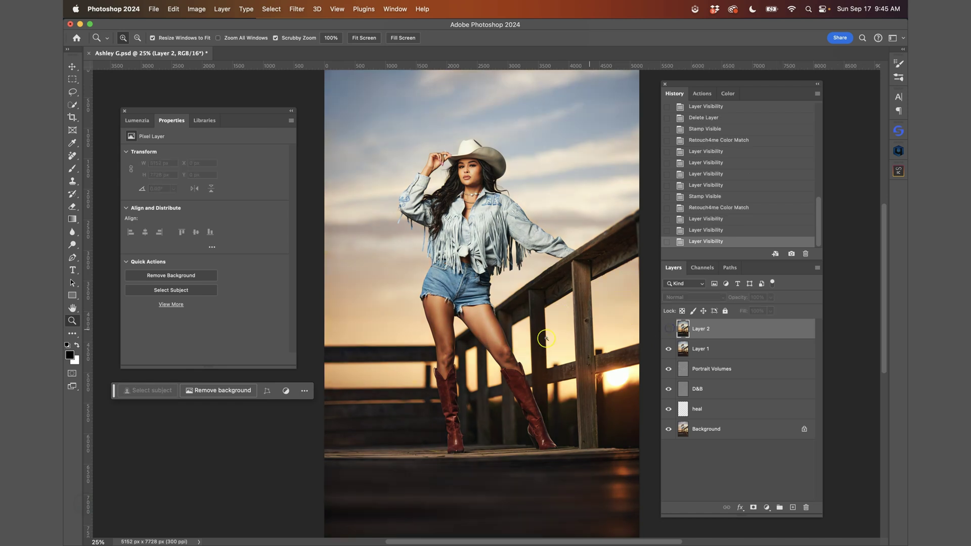
click(668, 329)
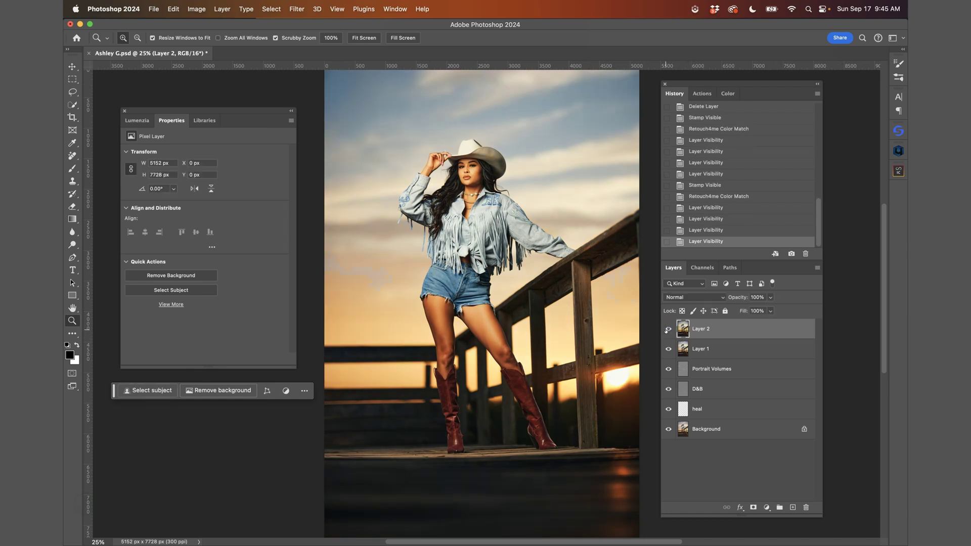
Step: Select the subject, invert the selection and add it as a layer mask so Layer 2 affects only the background
click(273, 9)
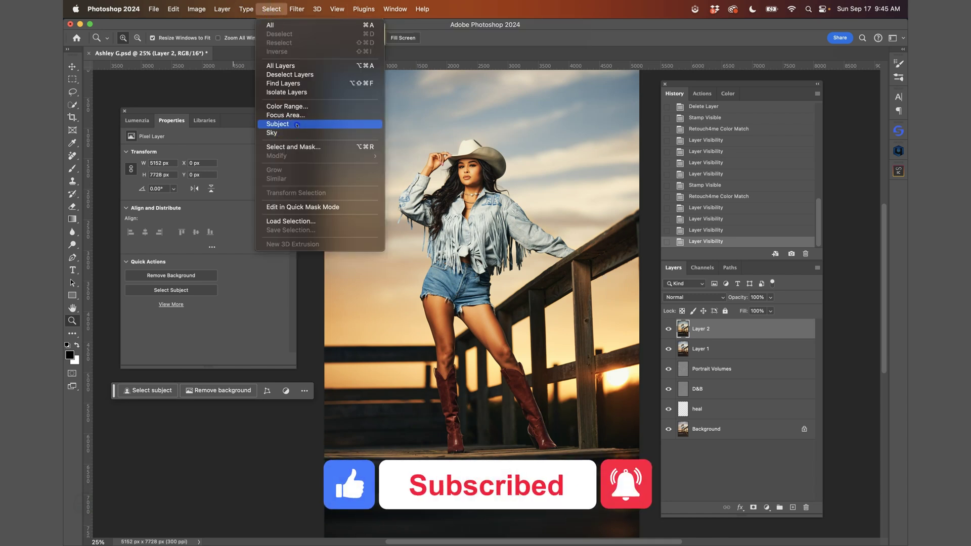
click(277, 123)
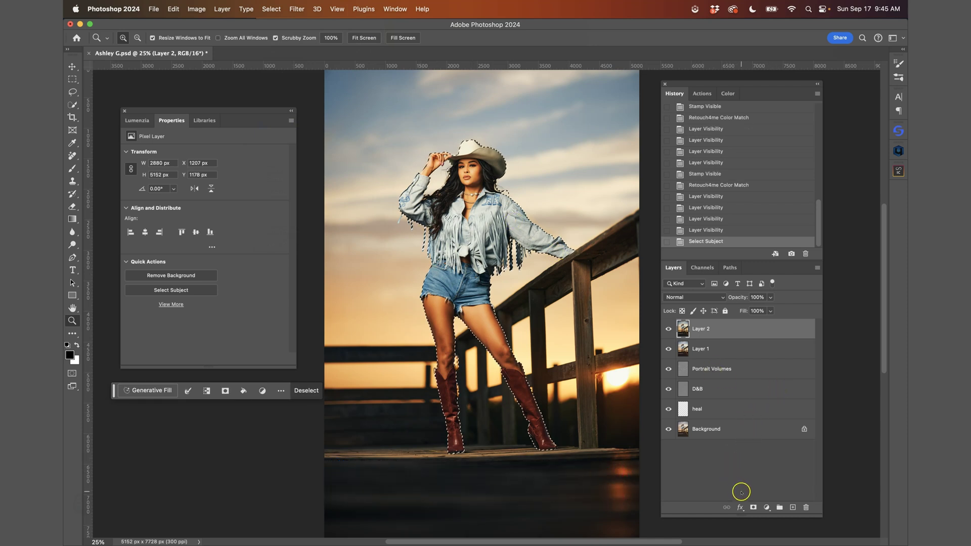
click(207, 392)
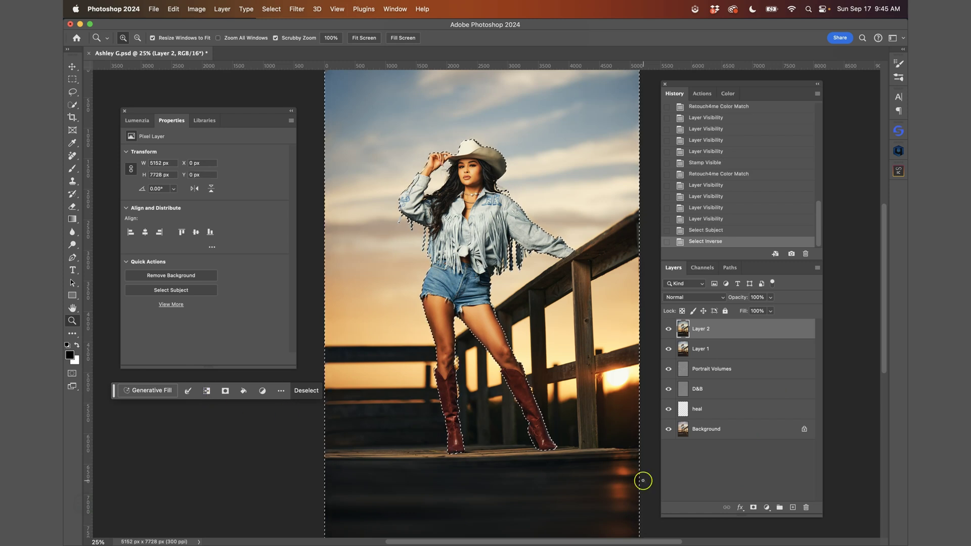
click(753, 507)
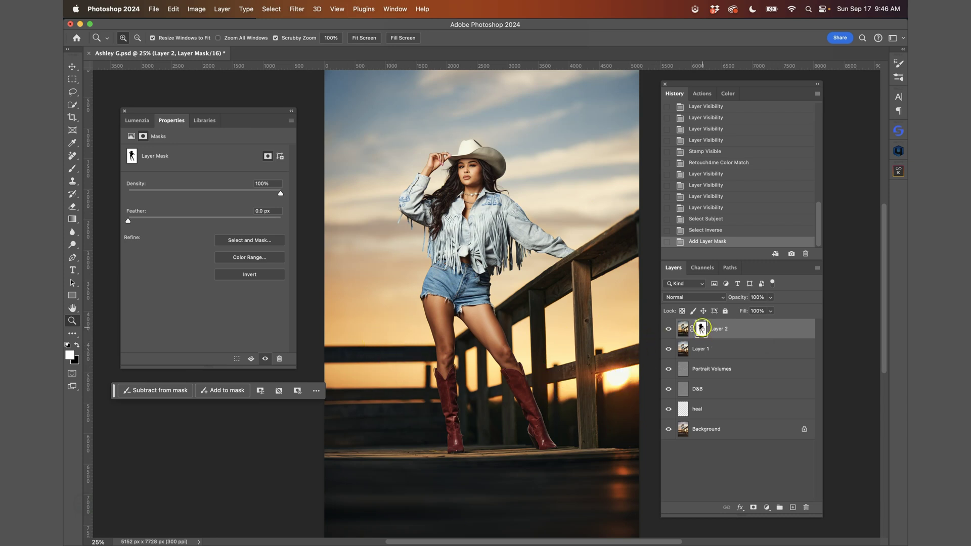
Step: Compare the photo with and without the masked Layer 2, and reduce its opacity to 82%
click(668, 330)
click(668, 330)
click(668, 330)
click(668, 329)
click(668, 330)
click(668, 330)
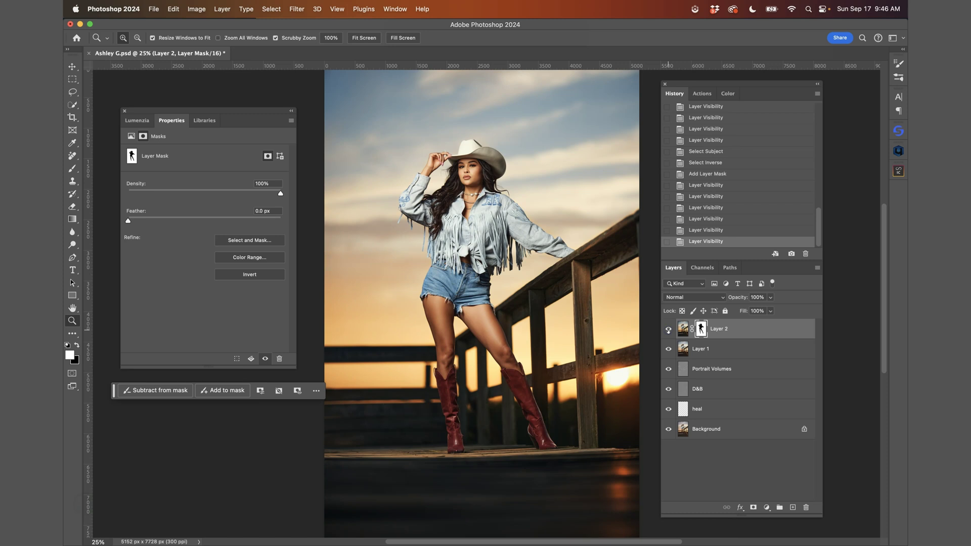
click(771, 298)
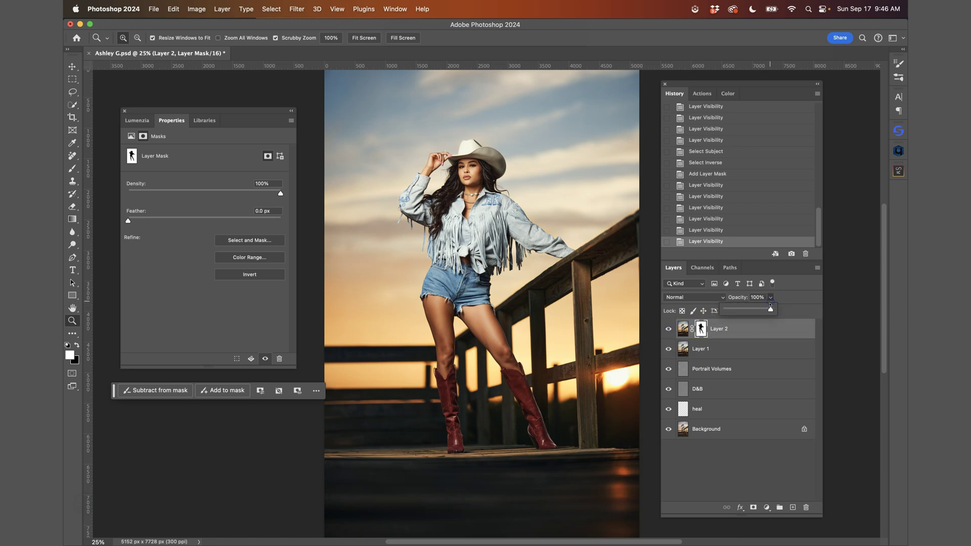
drag(766, 310, 764, 309)
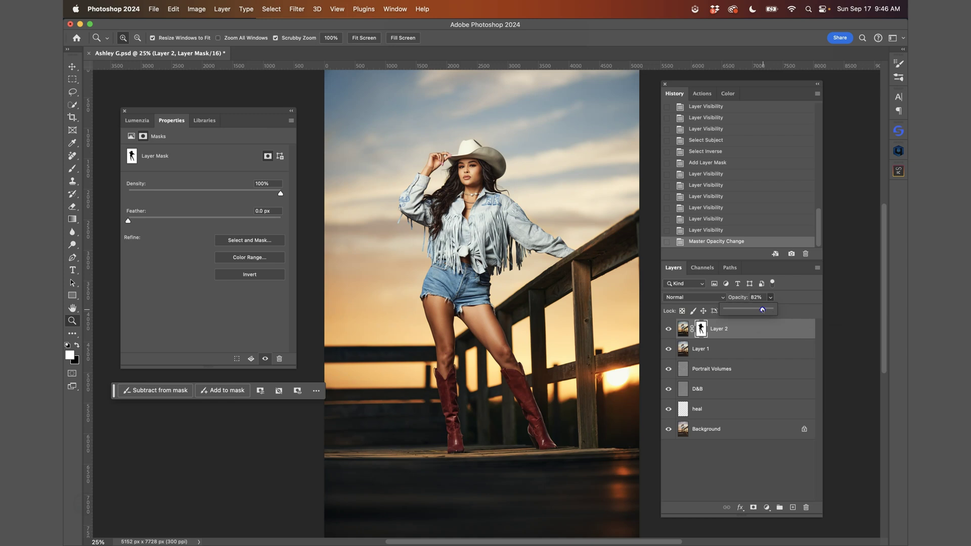
Step: Compare the photo with and without Layer 1, and reduce that layer's opacity to 75%
click(703, 349)
click(668, 349)
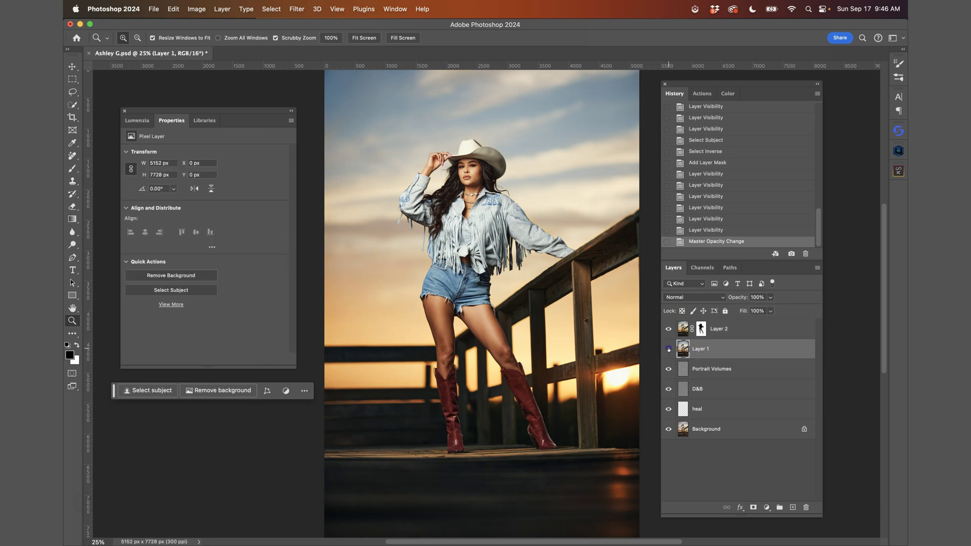
click(668, 349)
click(668, 349)
click(668, 349)
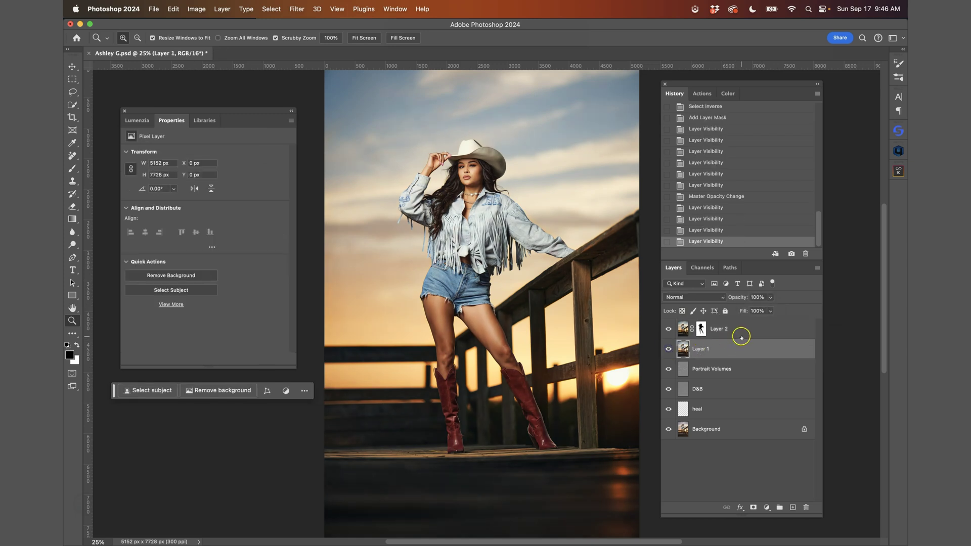
click(771, 299)
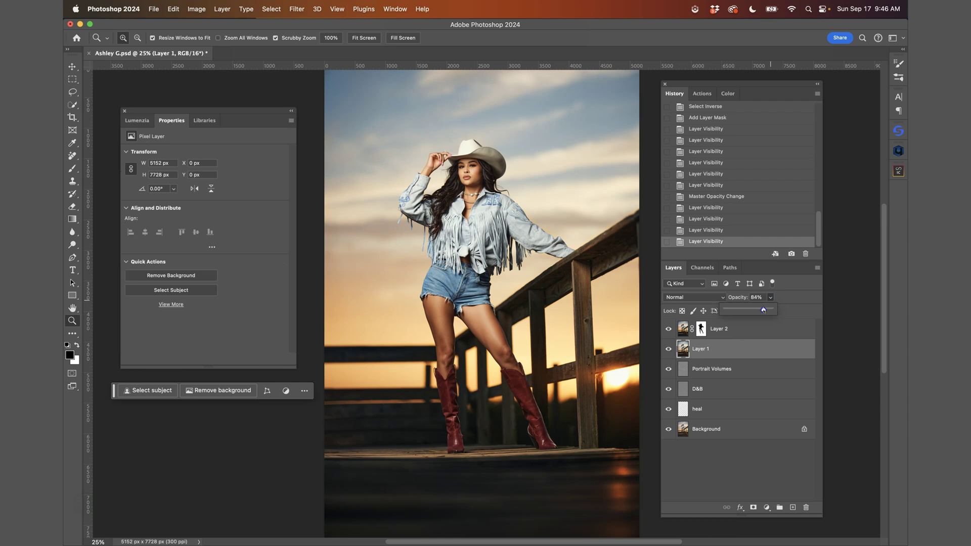
drag(759, 310, 760, 310)
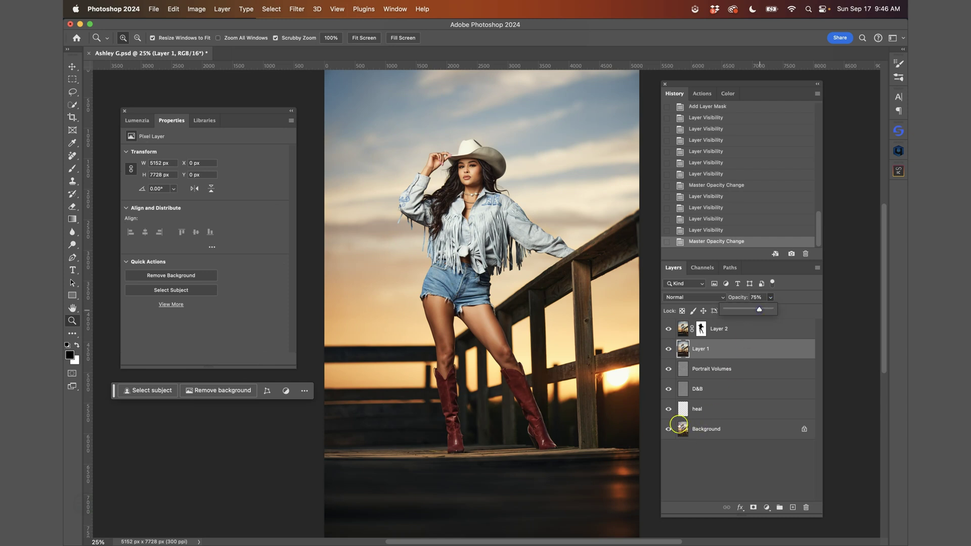
Step: Compare the original Background alone with the full graded layer stack
click(704, 431)
alt+click(668, 430)
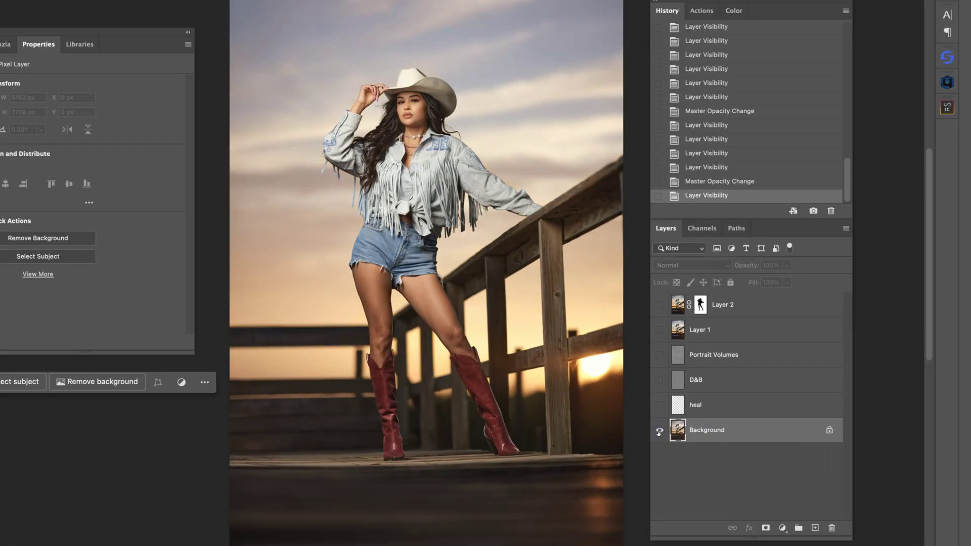
alt+click(659, 431)
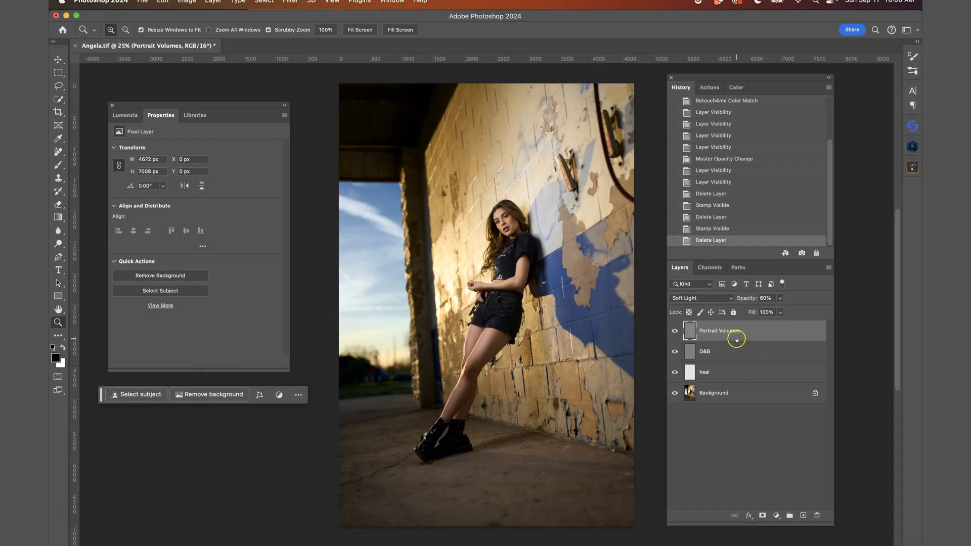
Step: Create a merged copy above Portrait Volumes in Angela.tif and open the Retouch4me Color Match filter on it
click(740, 351)
click(756, 373)
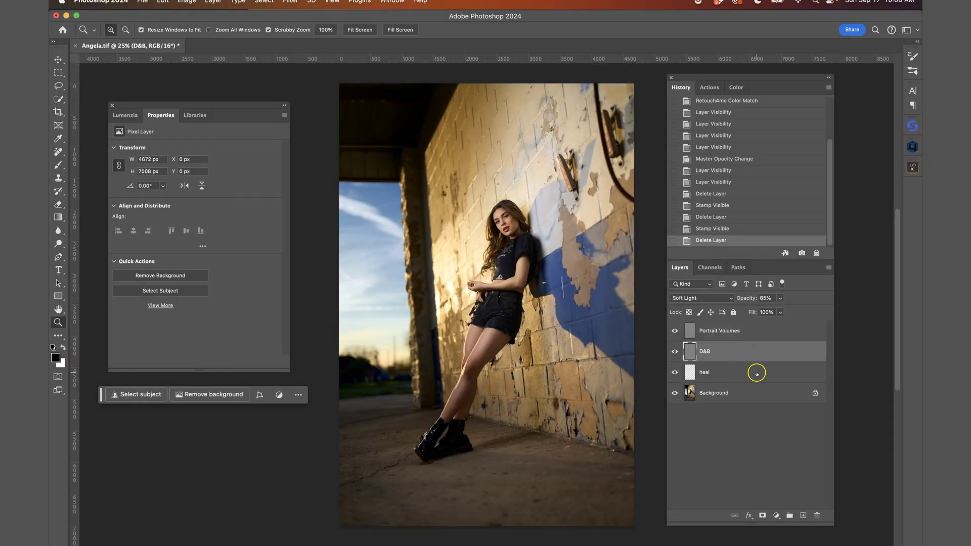
click(756, 335)
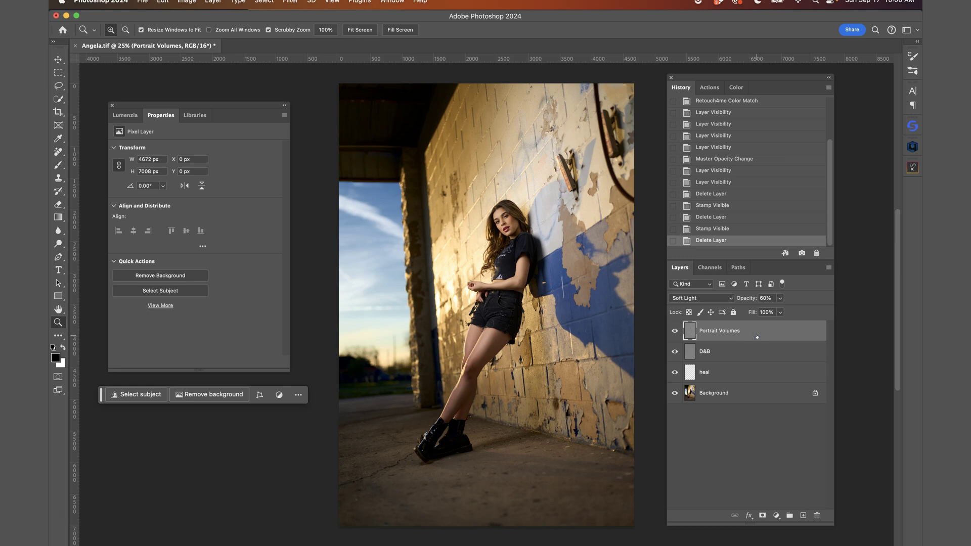
key(super+alt+shift+e)
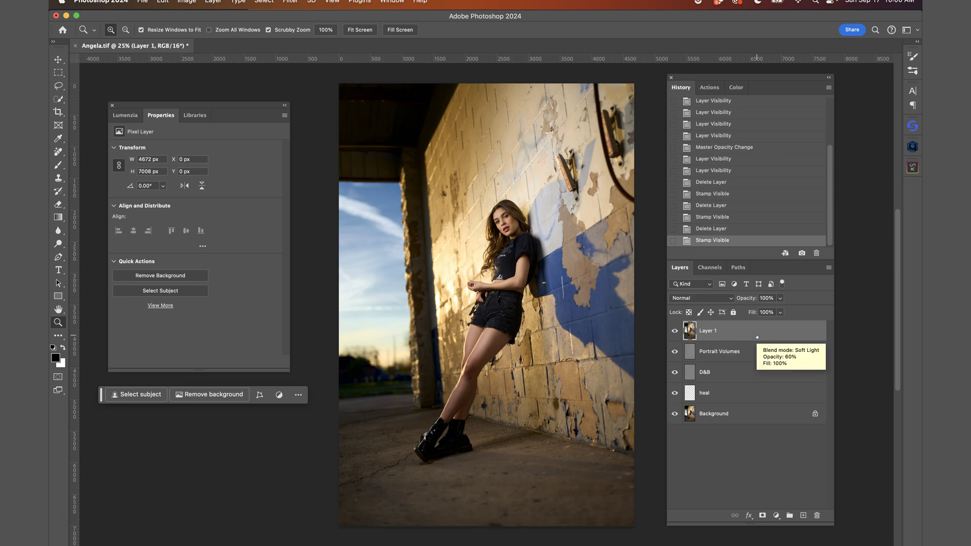
click(290, 1)
mouse_move(368, 232)
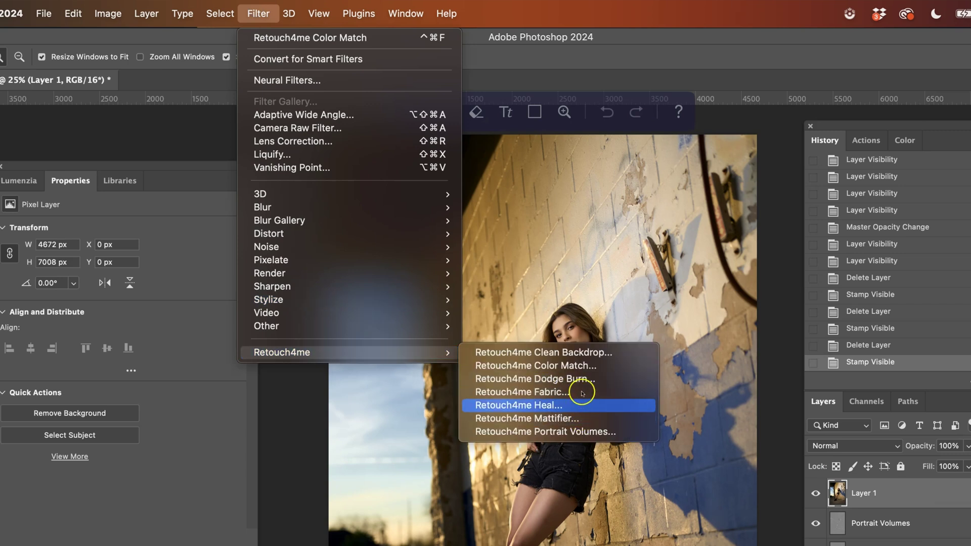
click(584, 373)
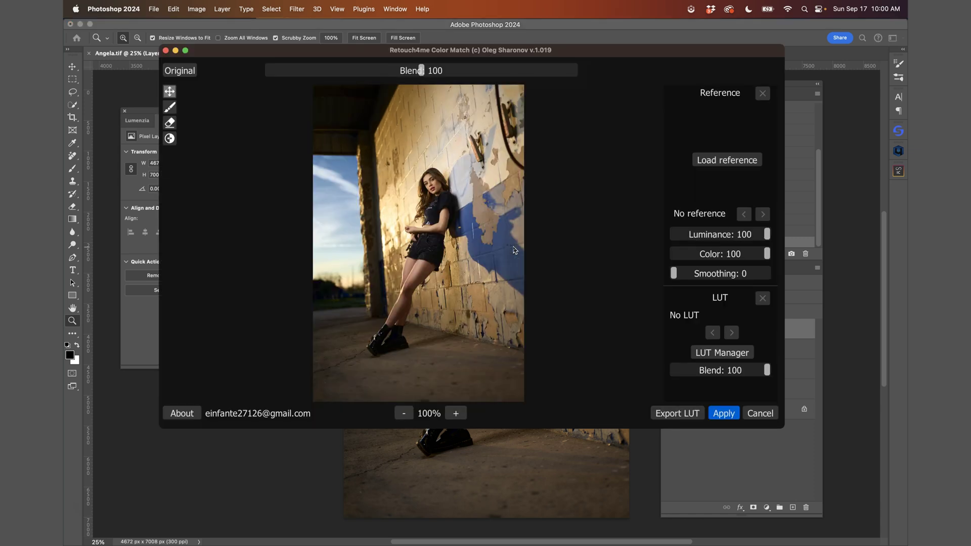
Step: Load Ron 1.jpeg as the color match reference image
click(710, 161)
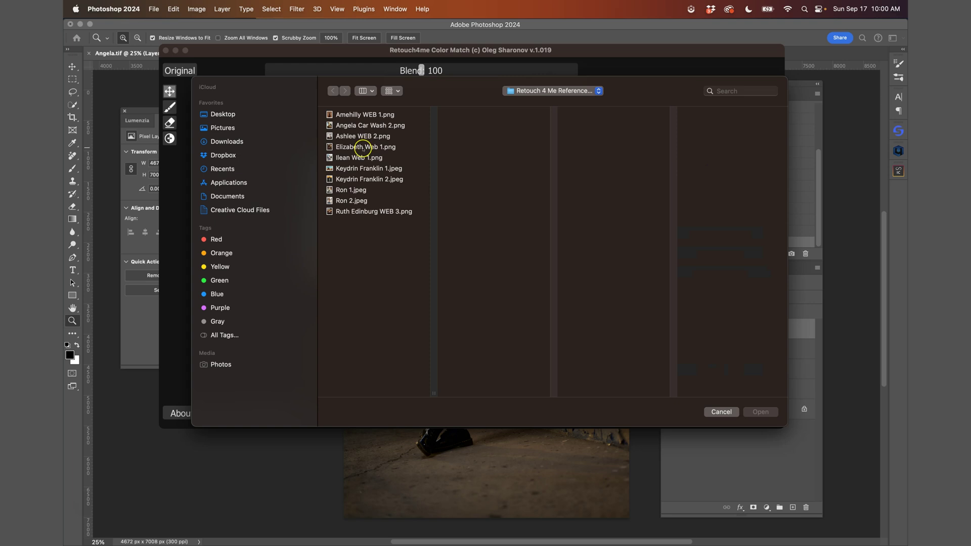
click(351, 191)
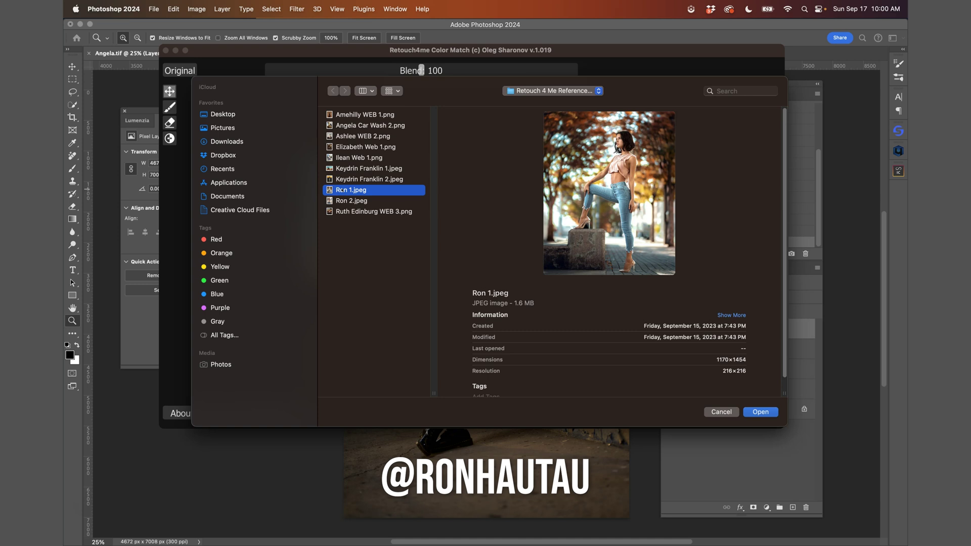
click(340, 192)
double_click(340, 191)
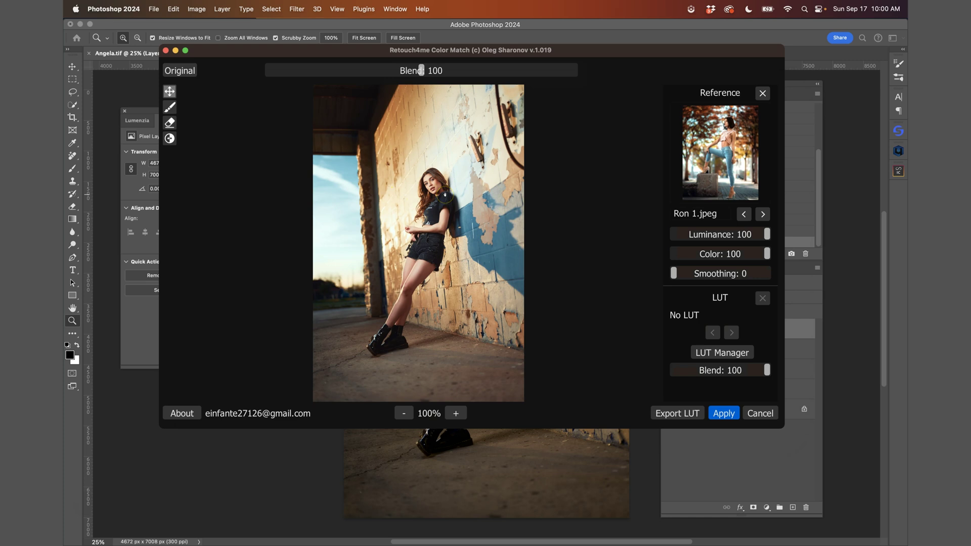
Step: Soften the color match by setting the overall Blend to 79, Color to 79 and Smoothing to 40, and reducing Luminance
drag(273, 51, 294, 93)
click(417, 114)
drag(409, 111, 401, 108)
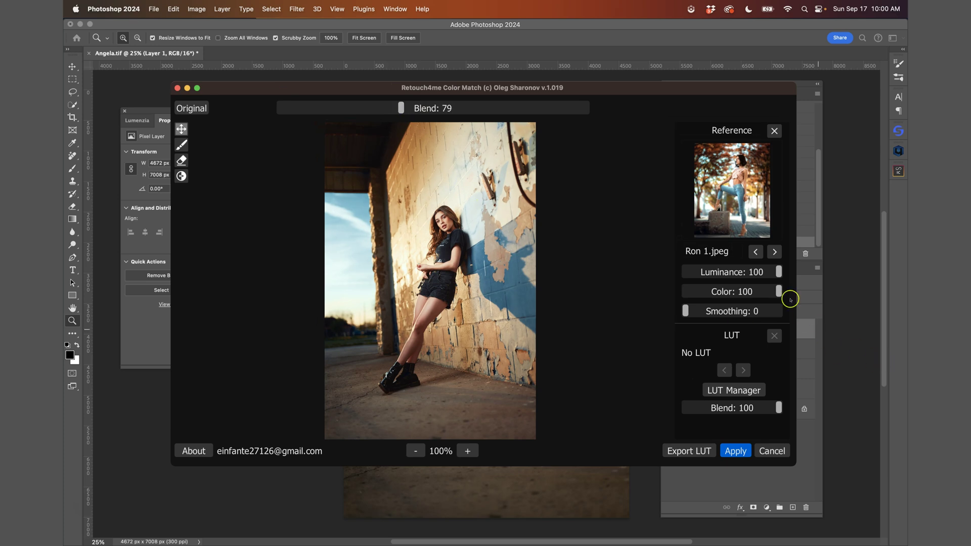
click(759, 292)
click(728, 310)
click(723, 310)
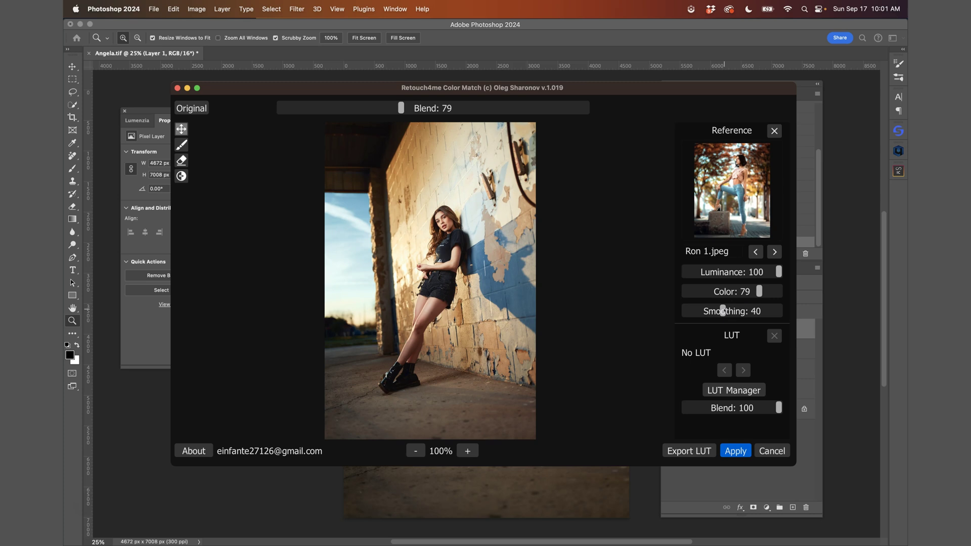
click(759, 272)
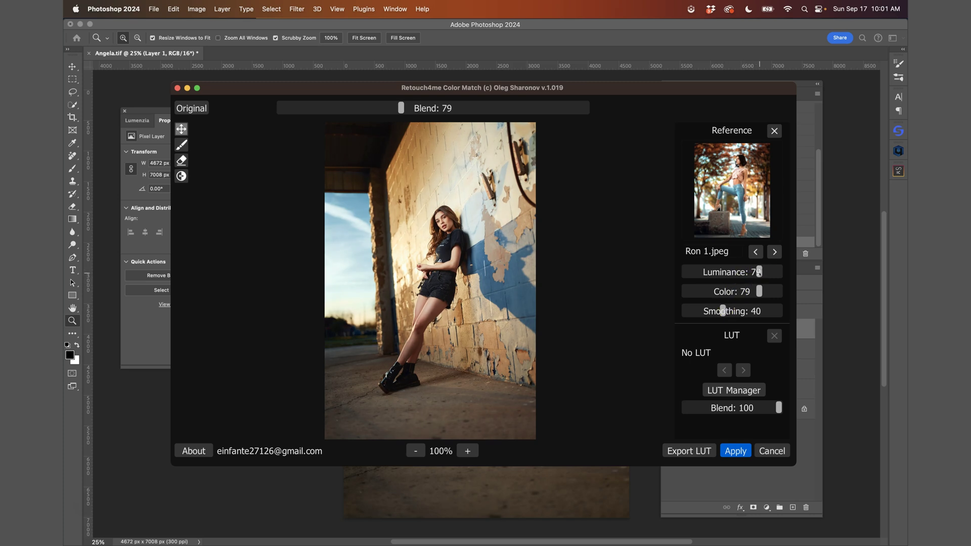
click(747, 273)
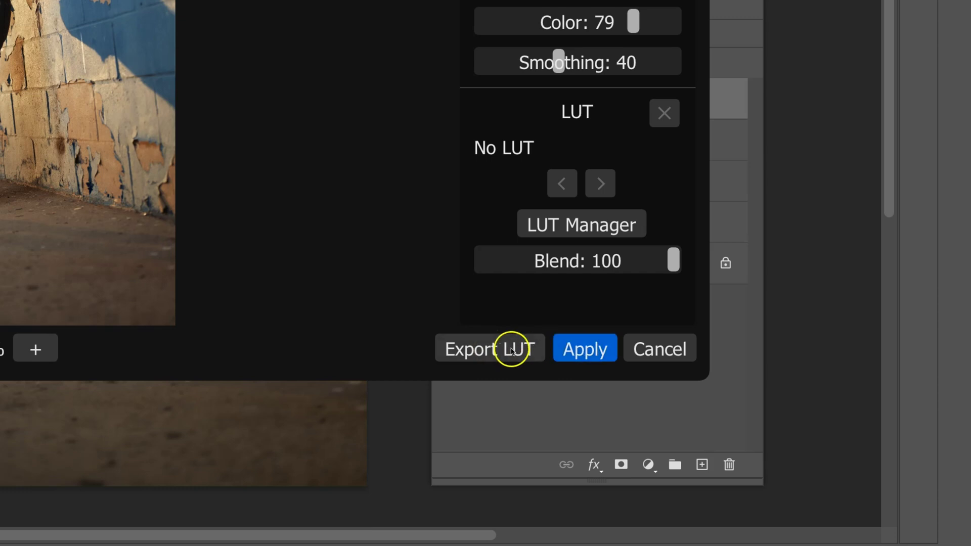
Step: Export the color match as Ron Bestie.cube to the Luts folder on the Desktop and close the filter without applying it
click(511, 350)
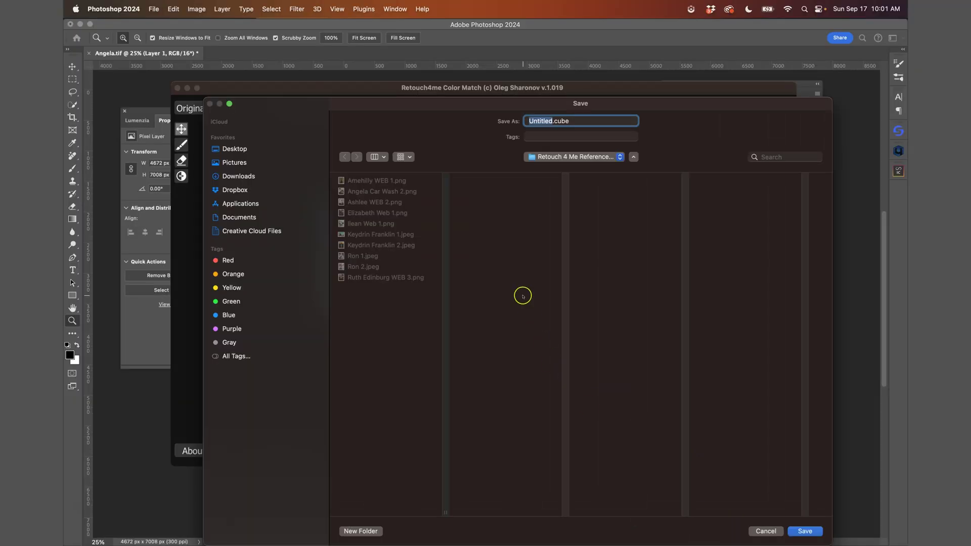
click(233, 151)
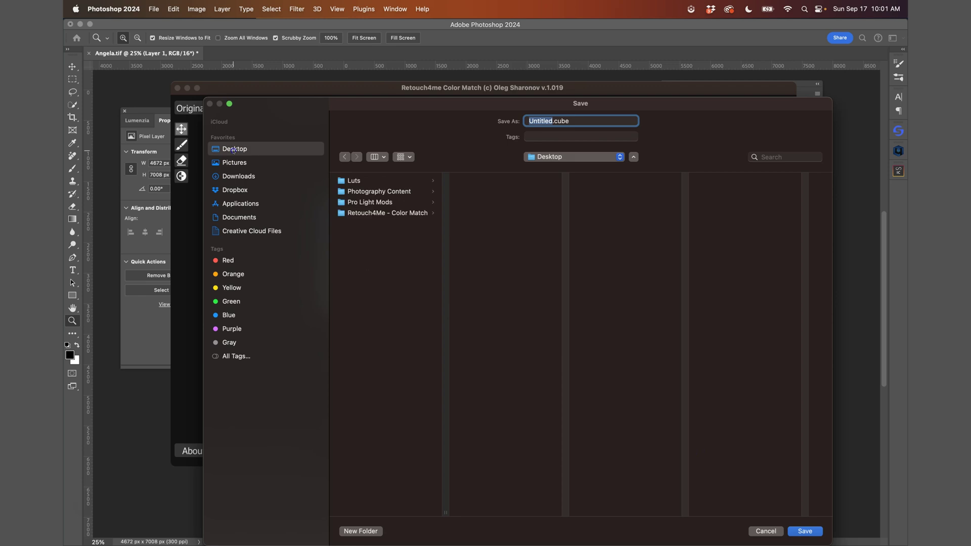
click(365, 181)
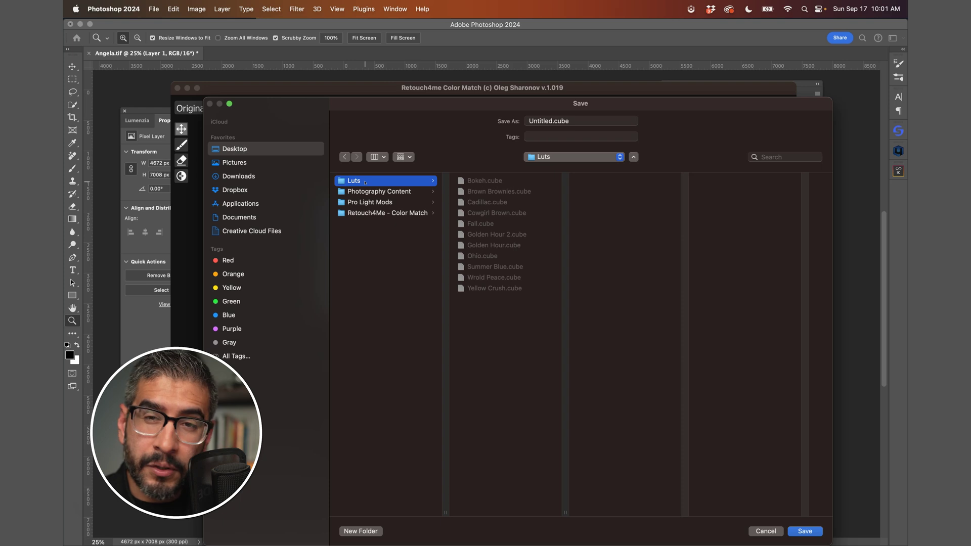
double_click(537, 121)
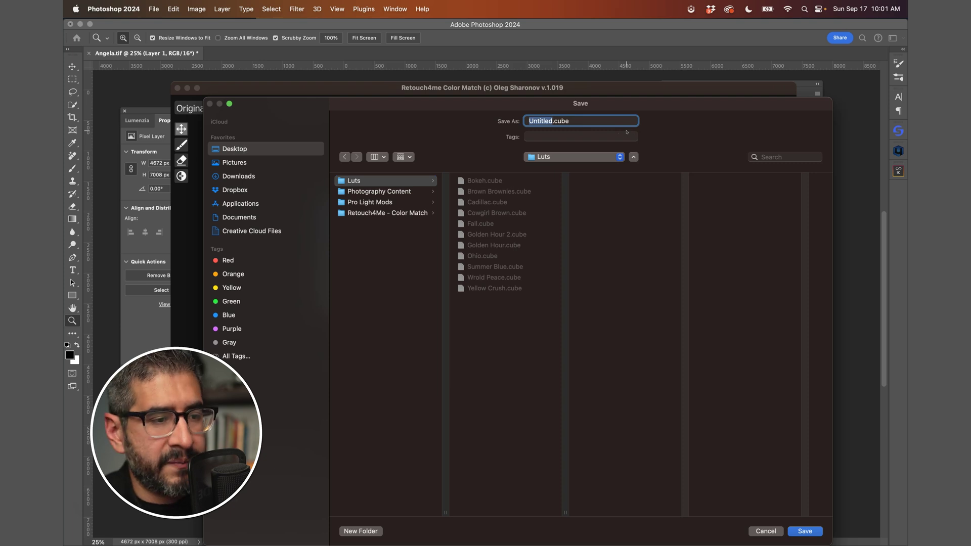
text(Ron Bes)
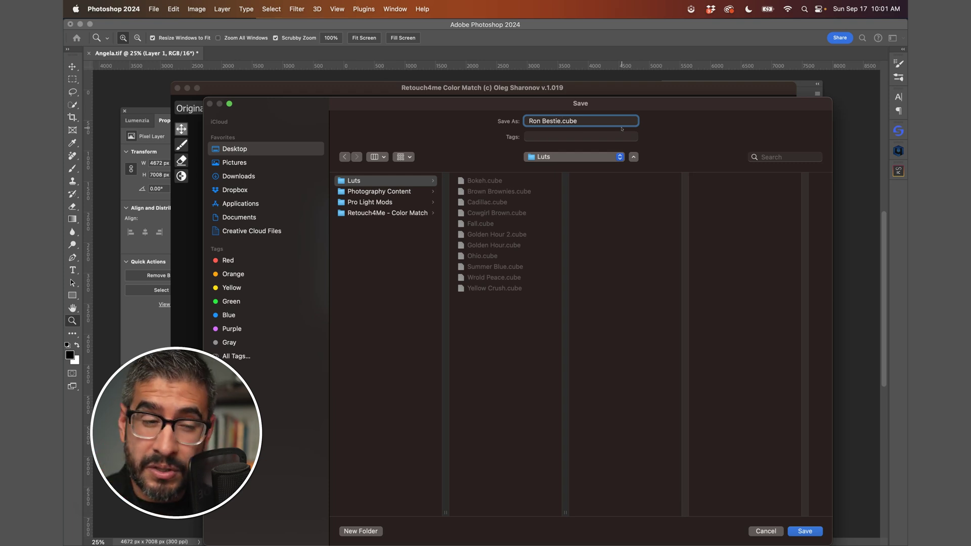
click(631, 178)
click(804, 531)
key(Escape)
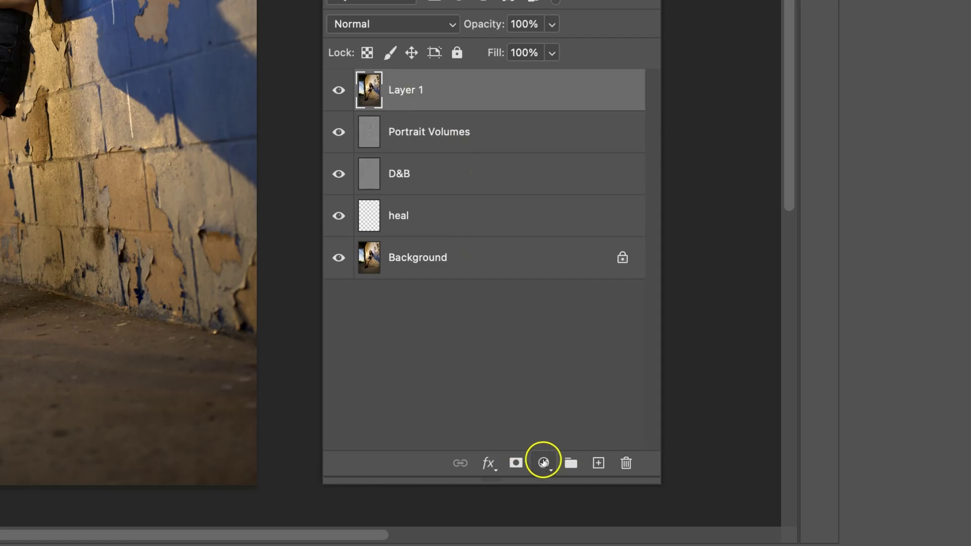
Step: Add a Color Lookup adjustment layer above Layer 1 and load Ron Bestie.cube from the Luts folder as its 3D LUT
click(553, 466)
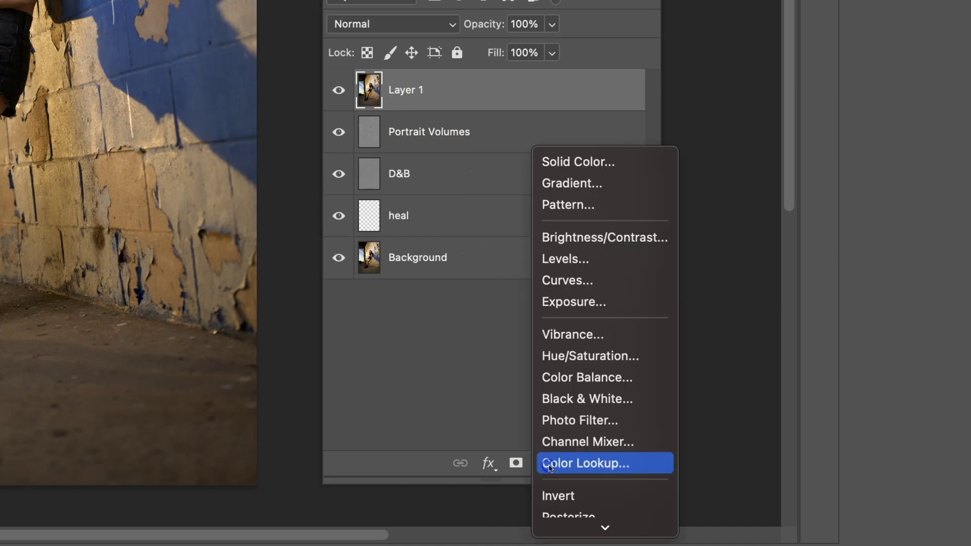
click(564, 463)
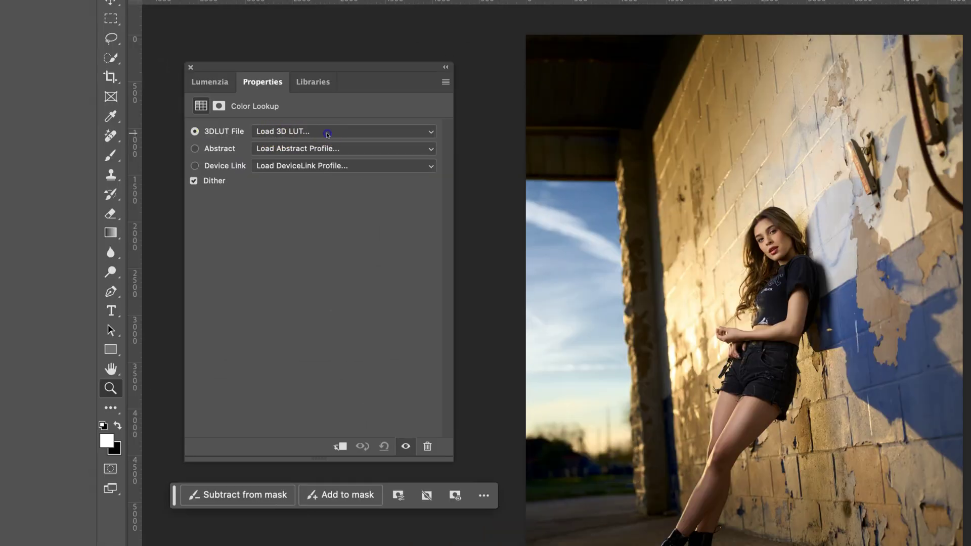
click(214, 154)
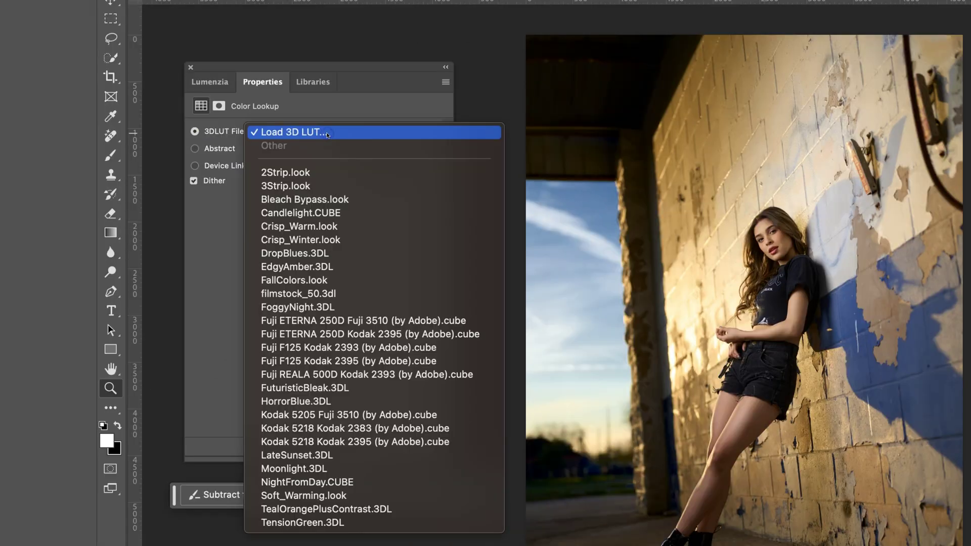
click(327, 134)
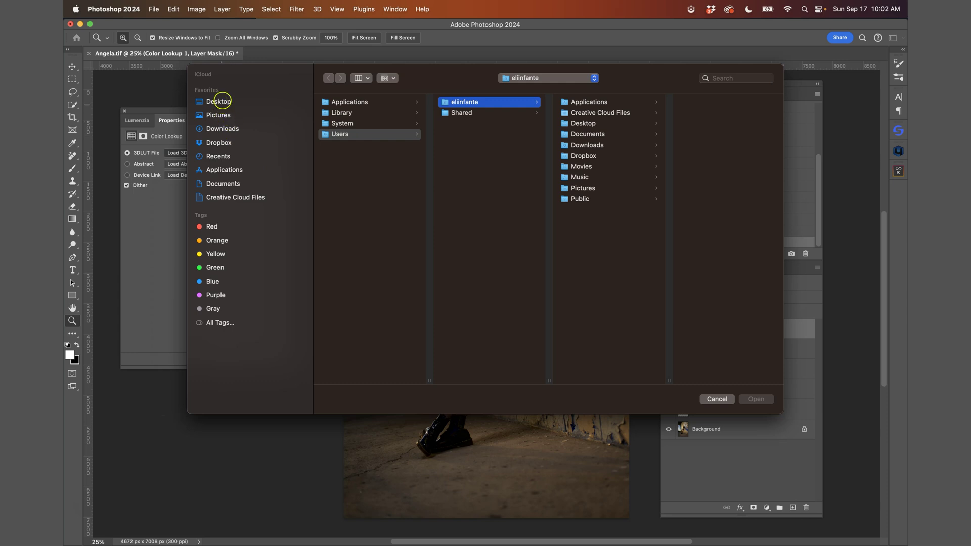
click(327, 53)
click(337, 103)
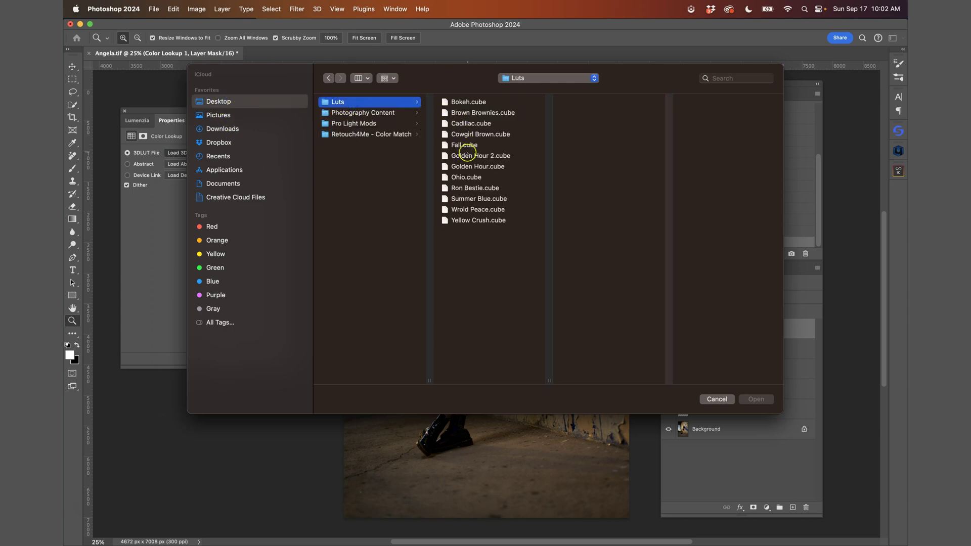
click(465, 189)
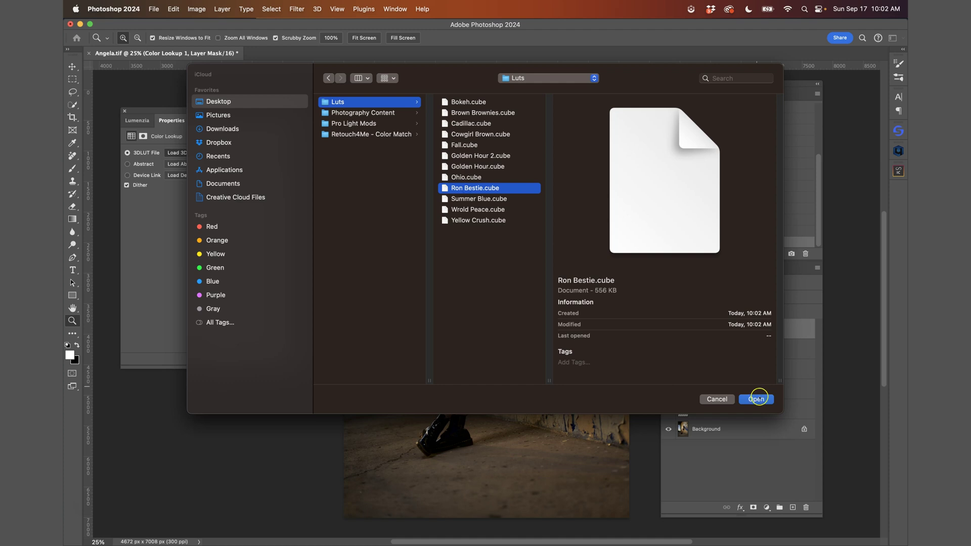
click(754, 399)
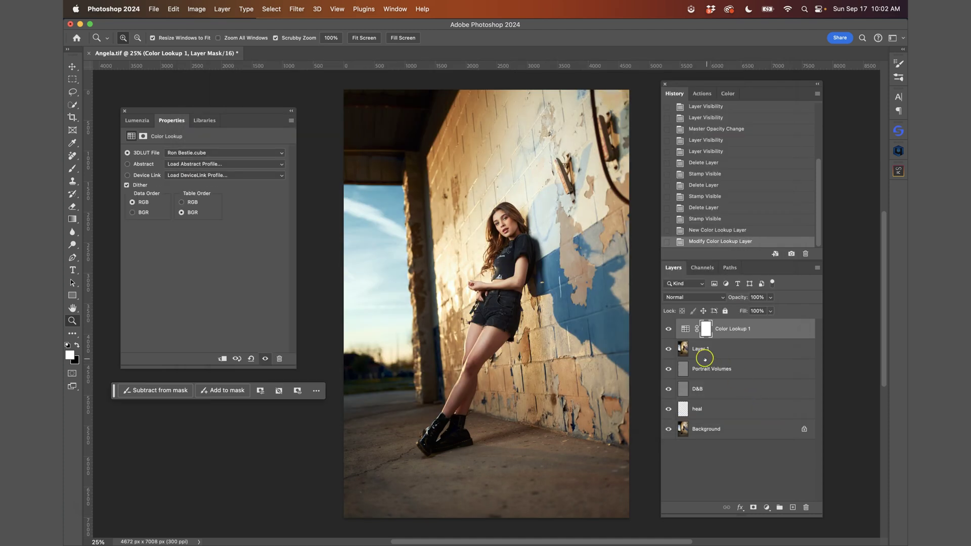
Step: Lower the Color Lookup 1 layer's opacity to 60% and compare the image with and without the look
click(668, 329)
click(668, 329)
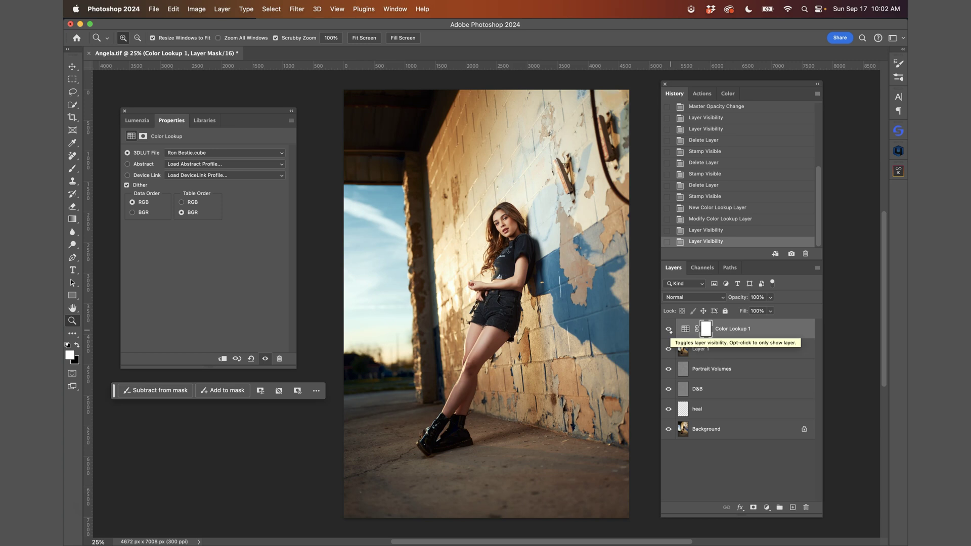
click(770, 297)
drag(770, 313, 751, 309)
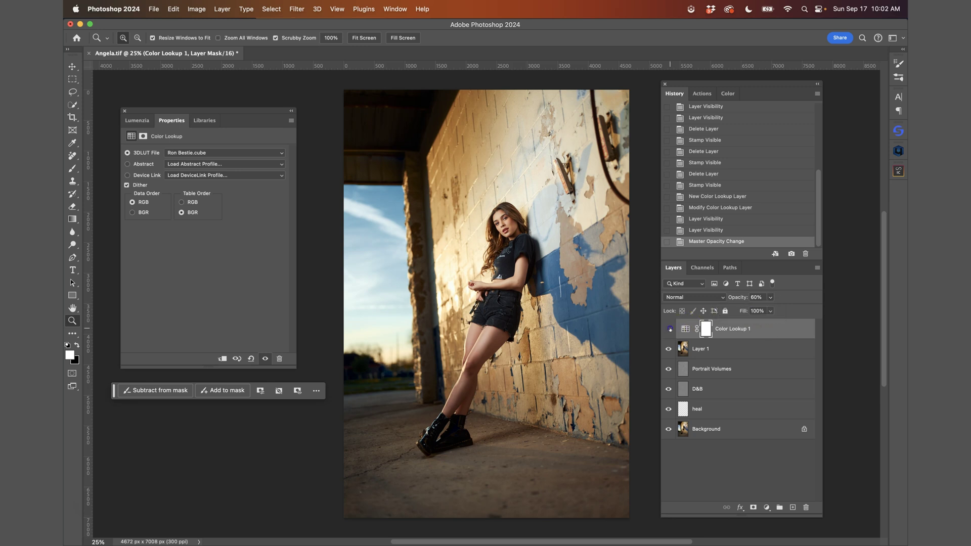
click(668, 329)
click(668, 329)
click(668, 329)
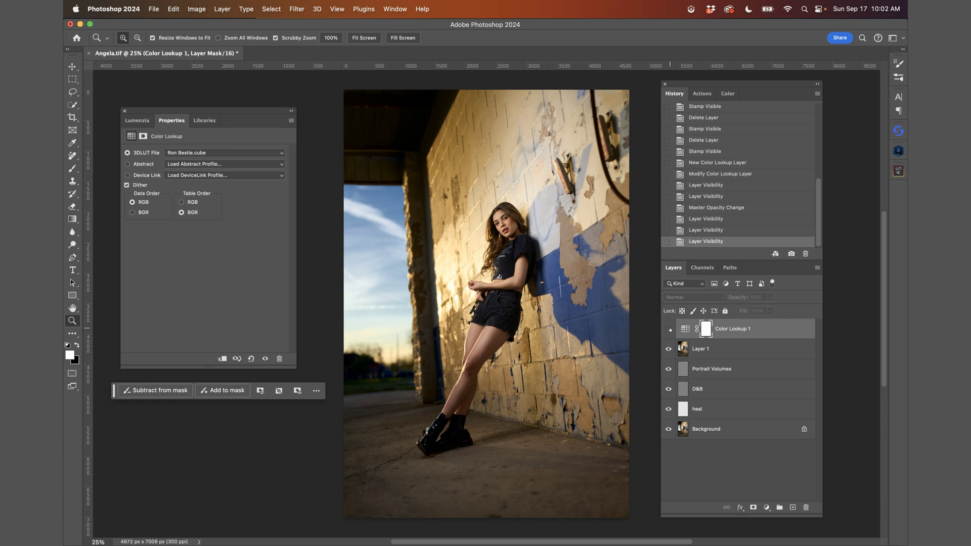
click(668, 329)
Step: Compare the original Background alone with the full layer stack including the Ron Bestie look
key(alt)
alt+click(668, 428)
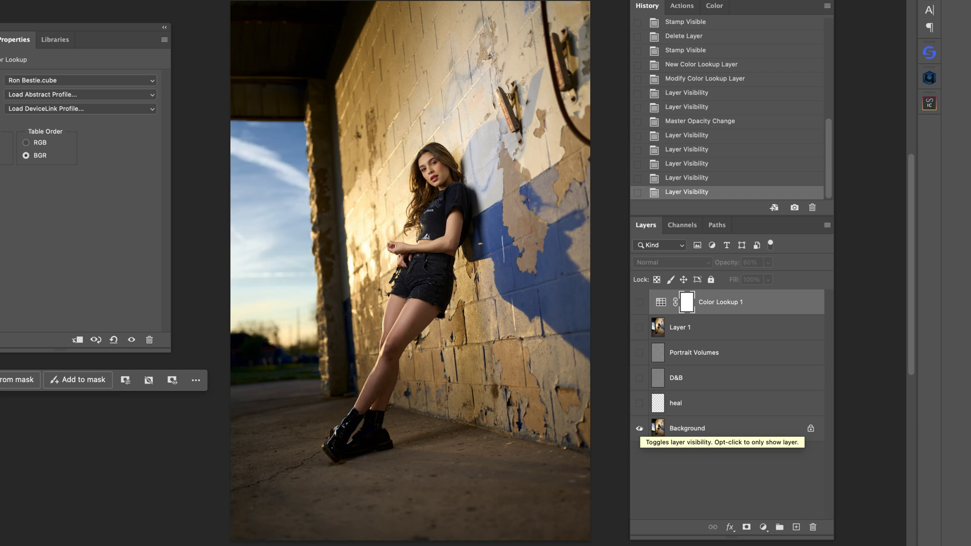
alt+click(640, 428)
key(super+plus)
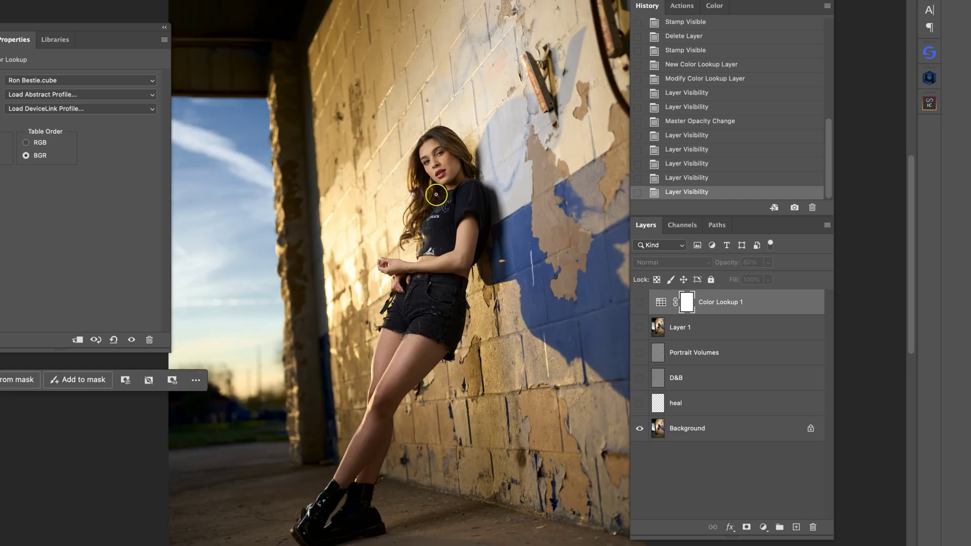
alt+click(639, 428)
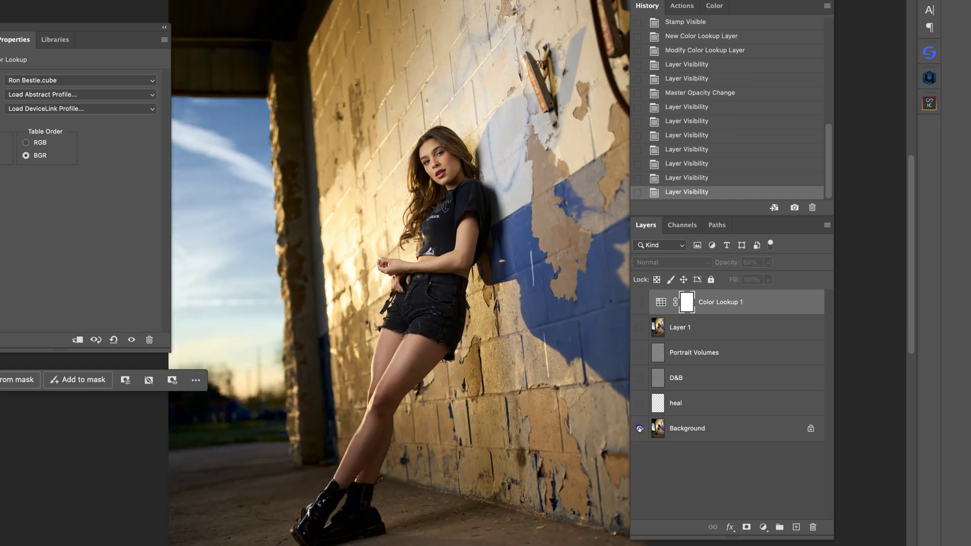
alt+click(639, 428)
key(super+minus)
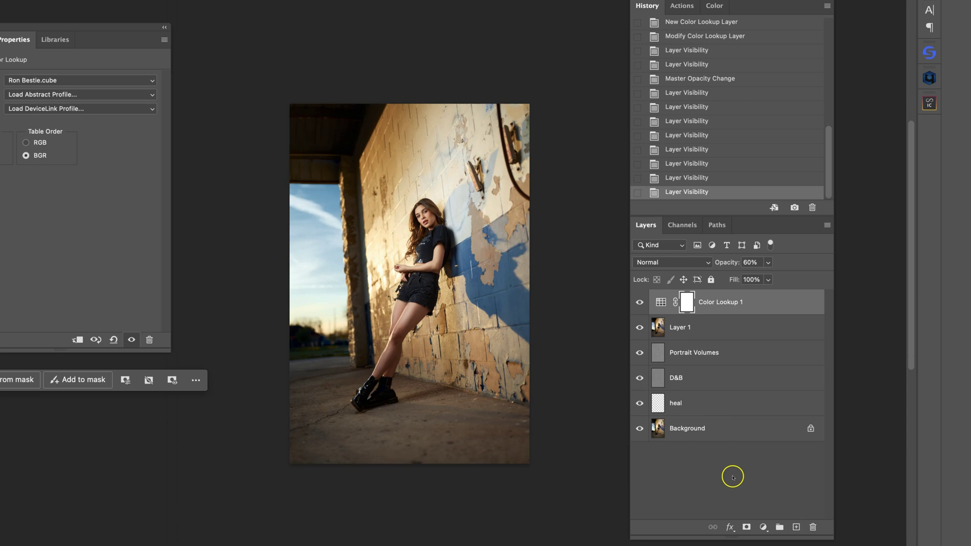
key(super+plus)
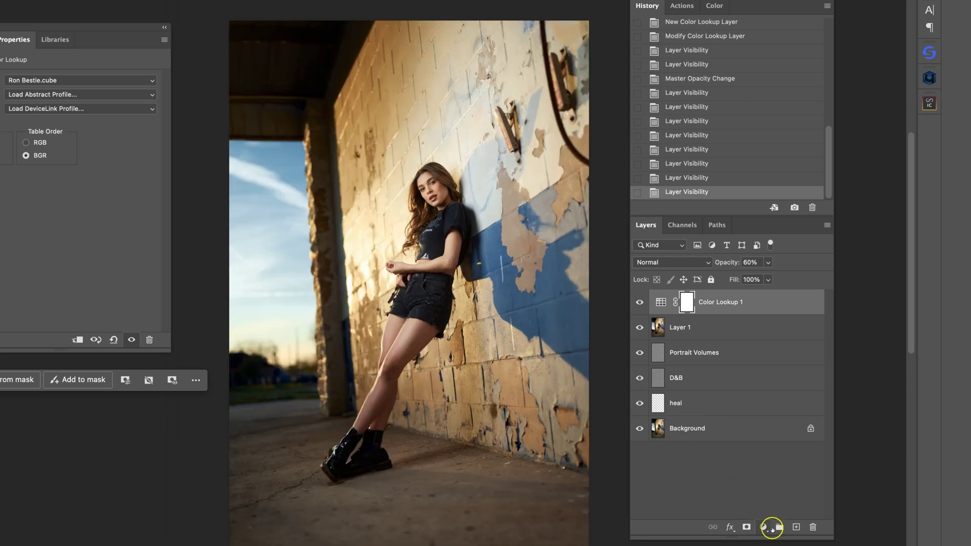
Step: Hide Color Lookup 1 and add a second Color Lookup layer using Ohio.cube at 50% opacity
click(639, 302)
click(766, 531)
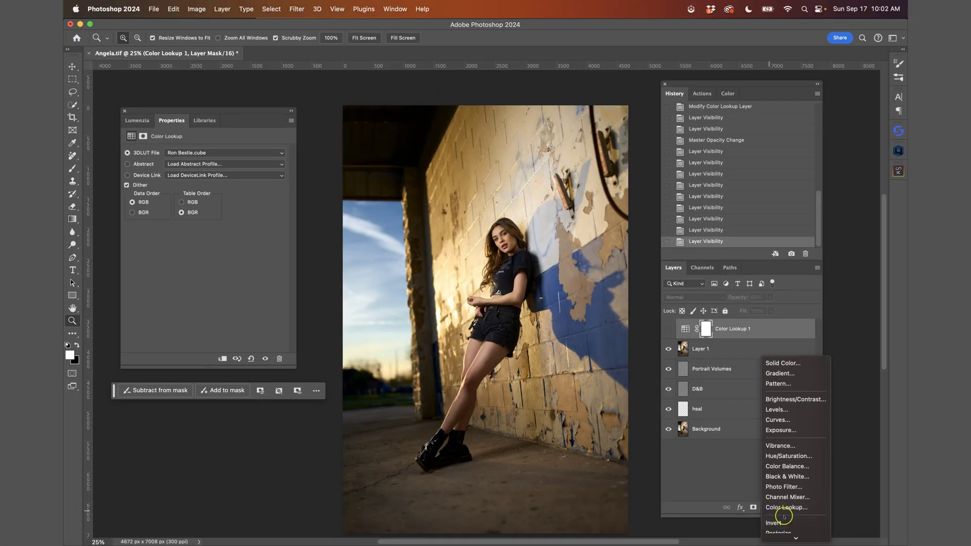
click(799, 500)
click(259, 152)
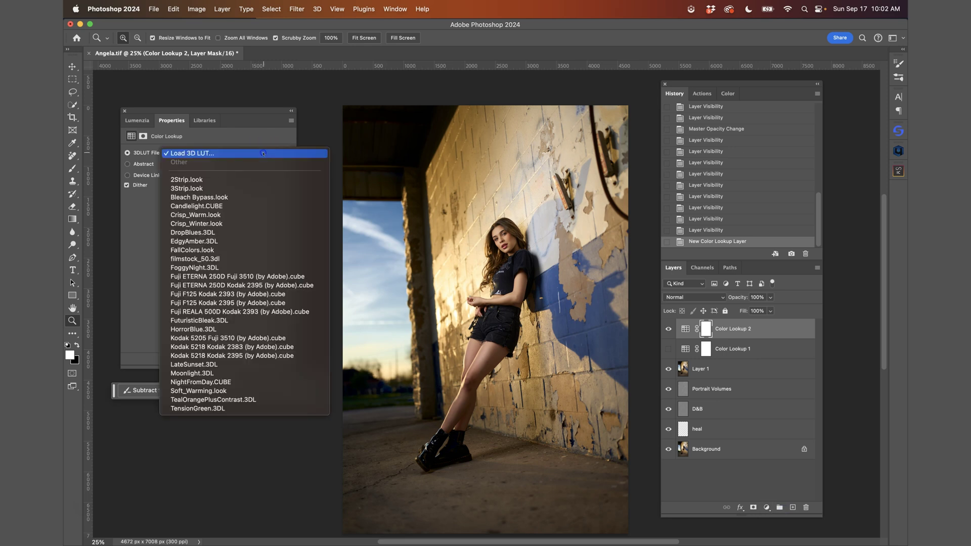
click(241, 153)
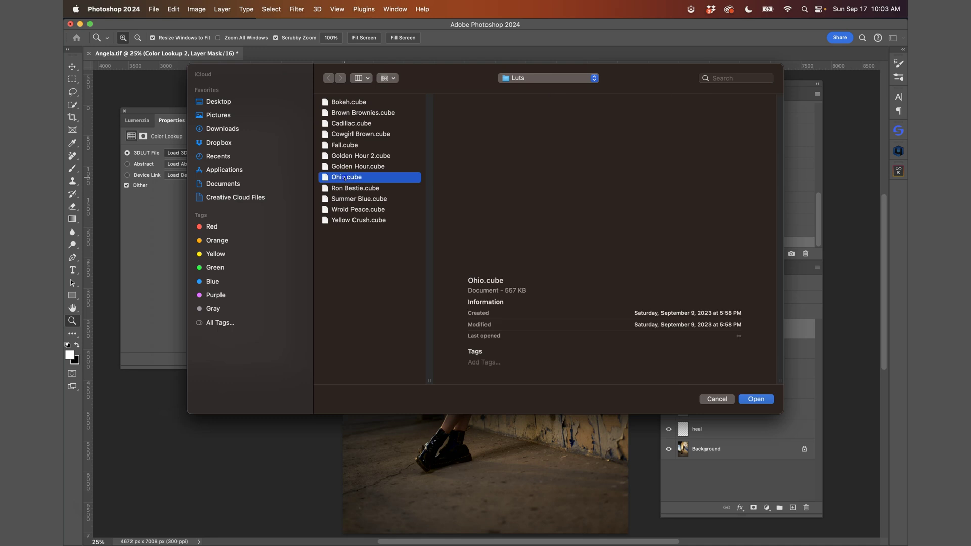
click(344, 177)
click(755, 401)
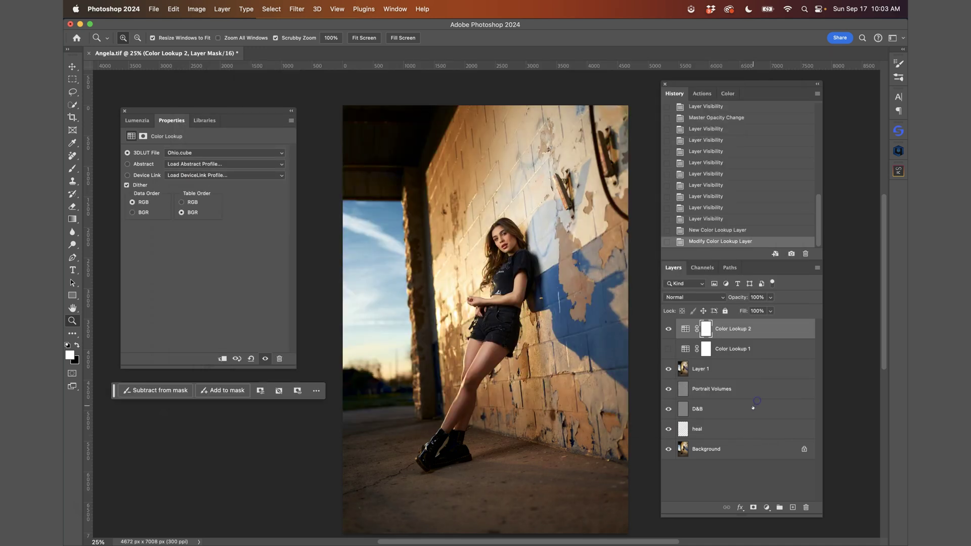
click(770, 298)
drag(748, 309, 747, 309)
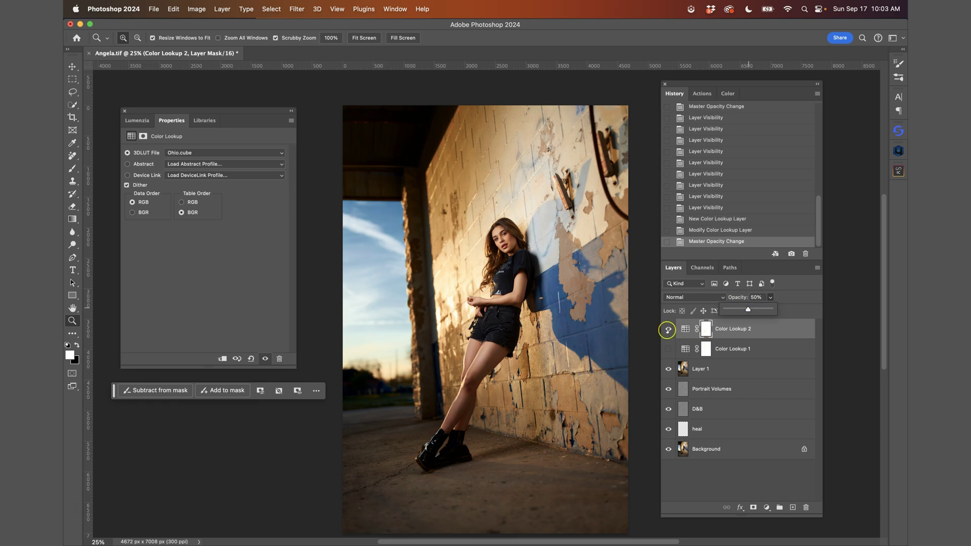
Step: Compare the image with and without the Ohio look, both close up and at full view
click(668, 330)
click(668, 330)
click(668, 330)
click(668, 330)
click(668, 330)
click(668, 330)
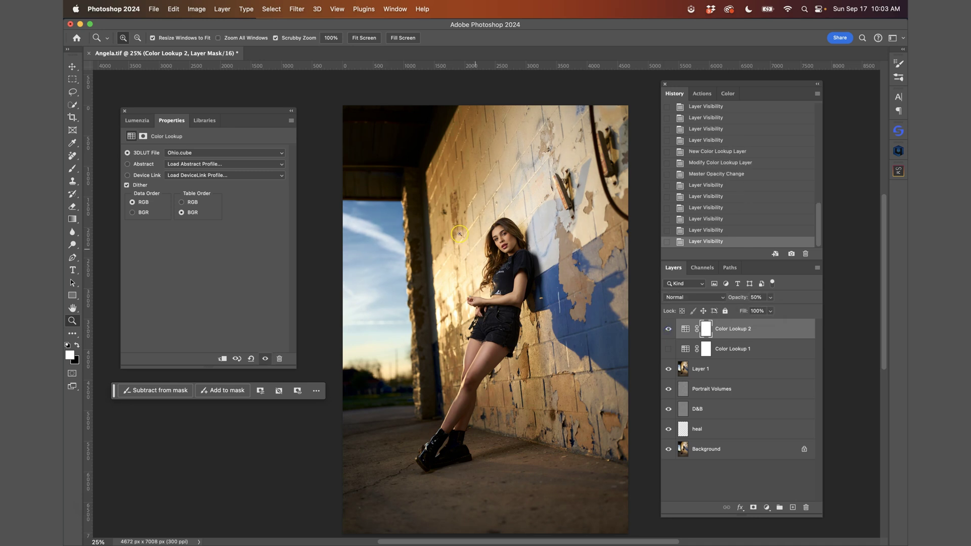
click(459, 234)
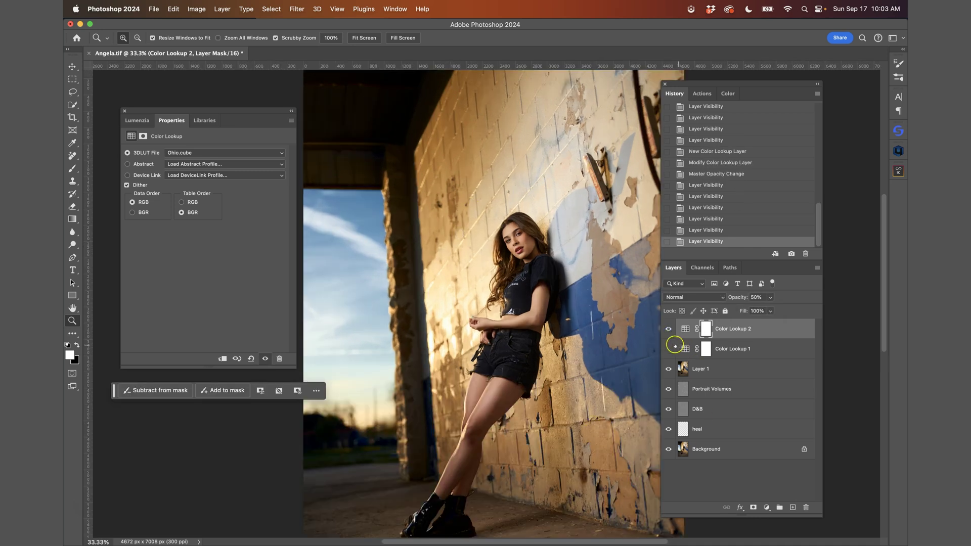
click(669, 329)
click(668, 330)
click(668, 329)
click(669, 330)
alt+click(483, 292)
click(668, 330)
click(668, 330)
click(668, 330)
click(668, 330)
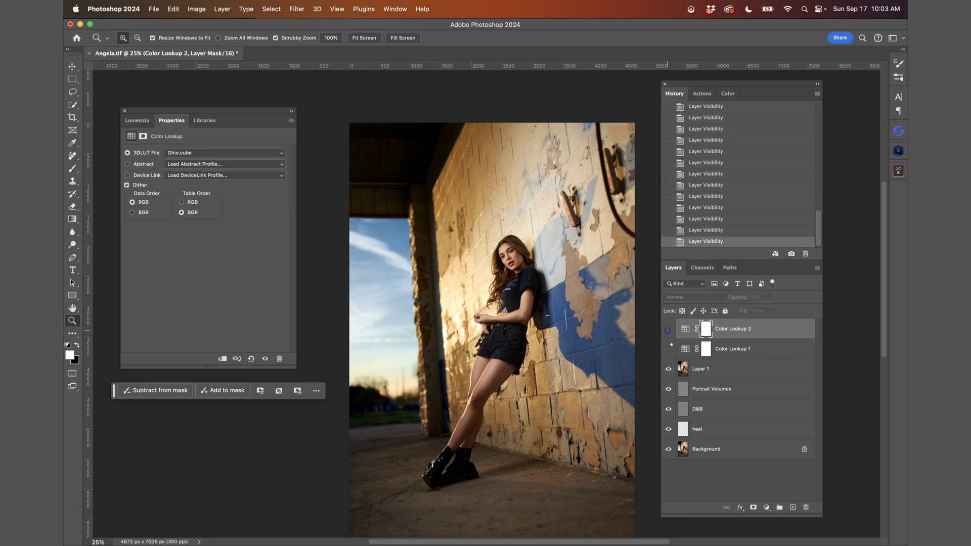
Step: Compare the Ron Bestie and Ohio looks by alternately showing Color Lookup 1 and Color Lookup 2
click(669, 349)
click(670, 349)
click(670, 348)
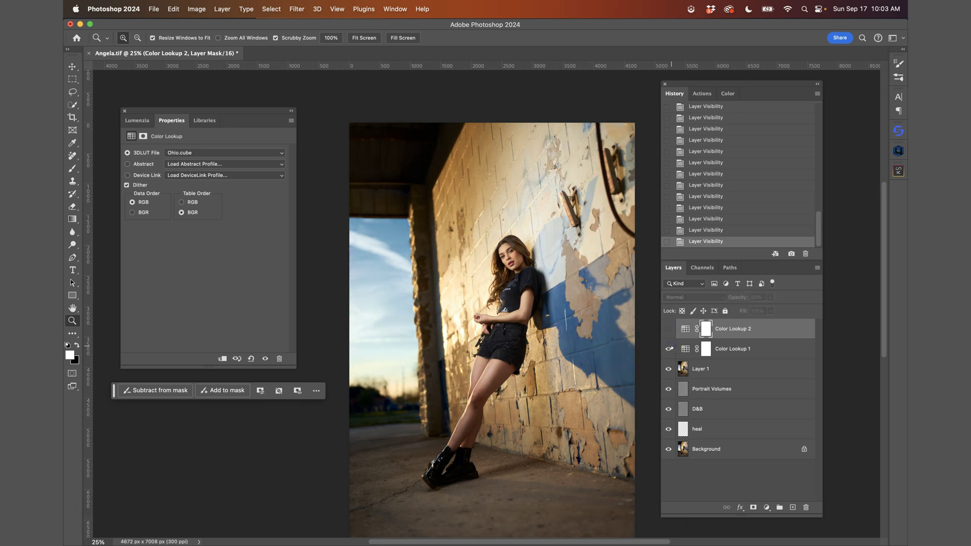
click(670, 349)
click(668, 330)
click(668, 330)
click(668, 329)
click(669, 329)
click(668, 349)
click(669, 349)
click(669, 349)
click(735, 349)
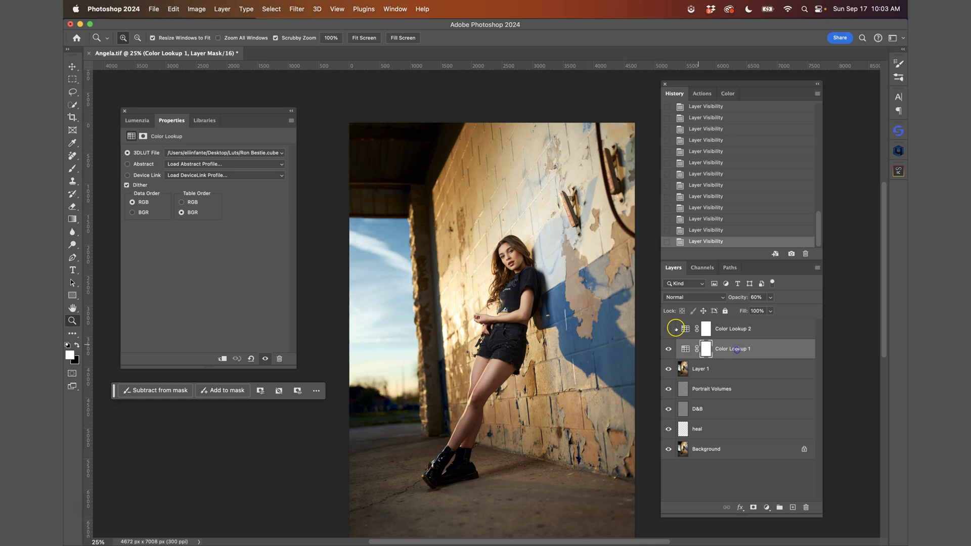
click(669, 349)
click(669, 330)
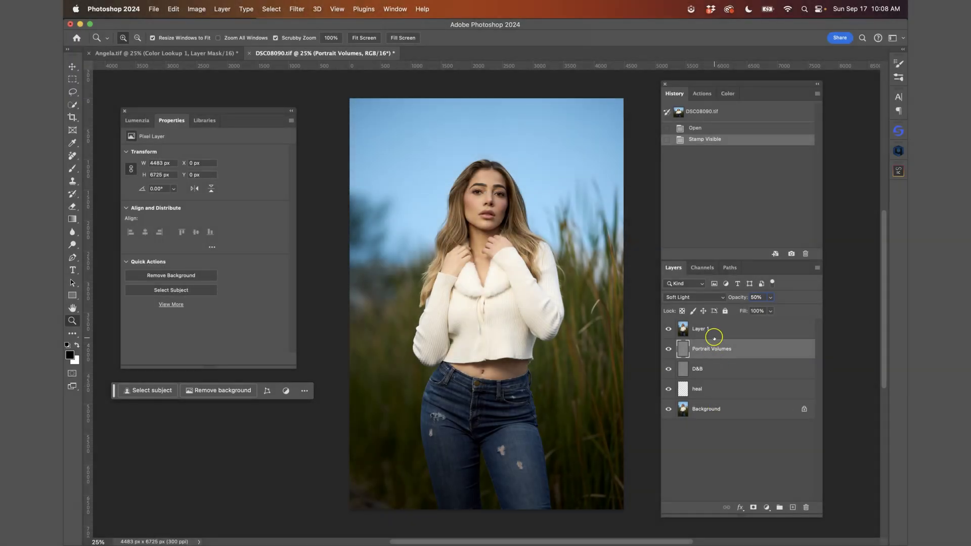
Step: Open the Retouch4me Color Match filter on the merged Layer 1 of DSC08090.tif
click(717, 332)
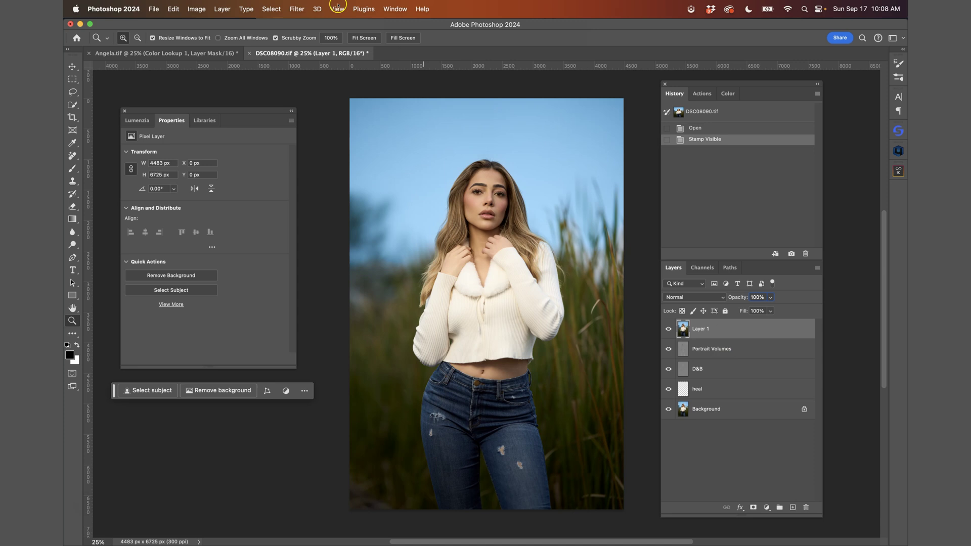
click(303, 6)
mouse_move(375, 234)
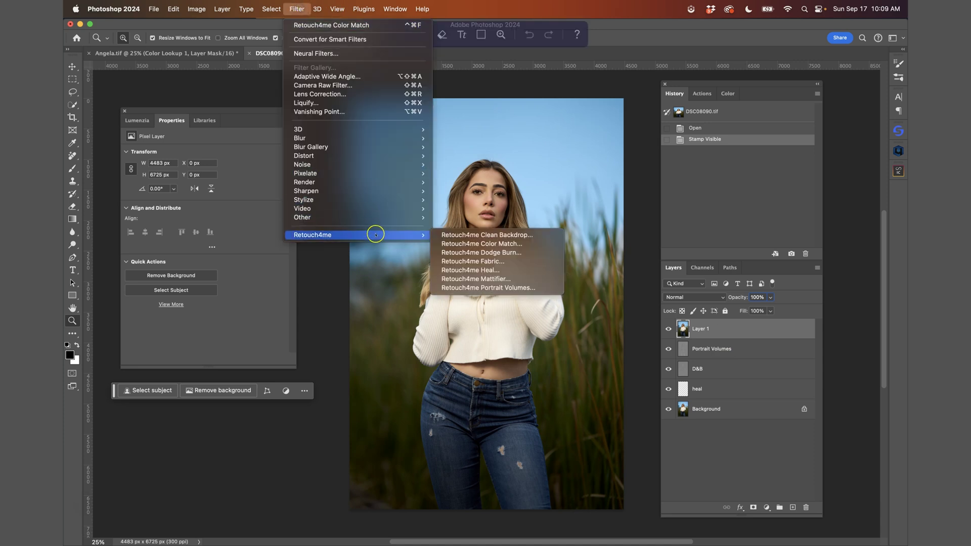
click(479, 244)
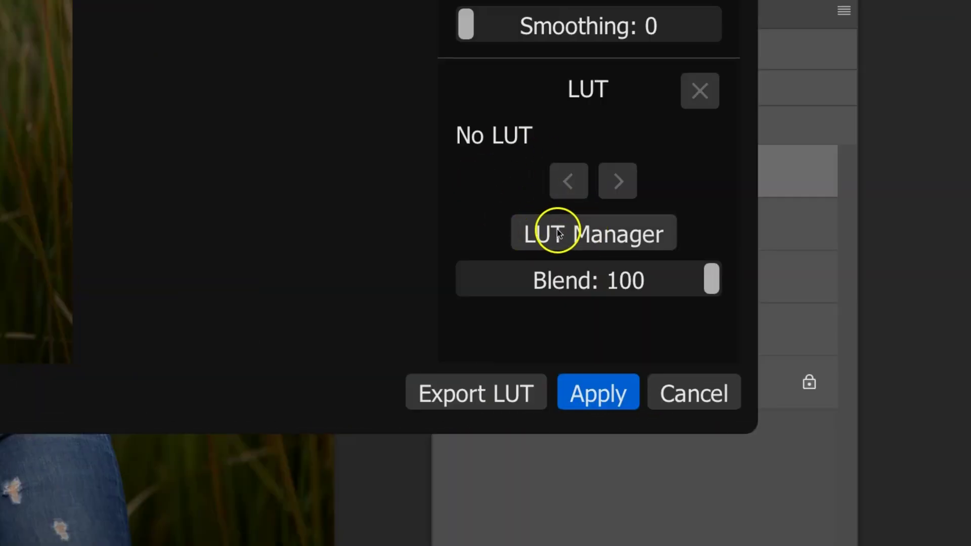
Step: Open the LUT Manager, view the LUT cloud collections, and switch to the local Luts folder on the desktop
click(573, 234)
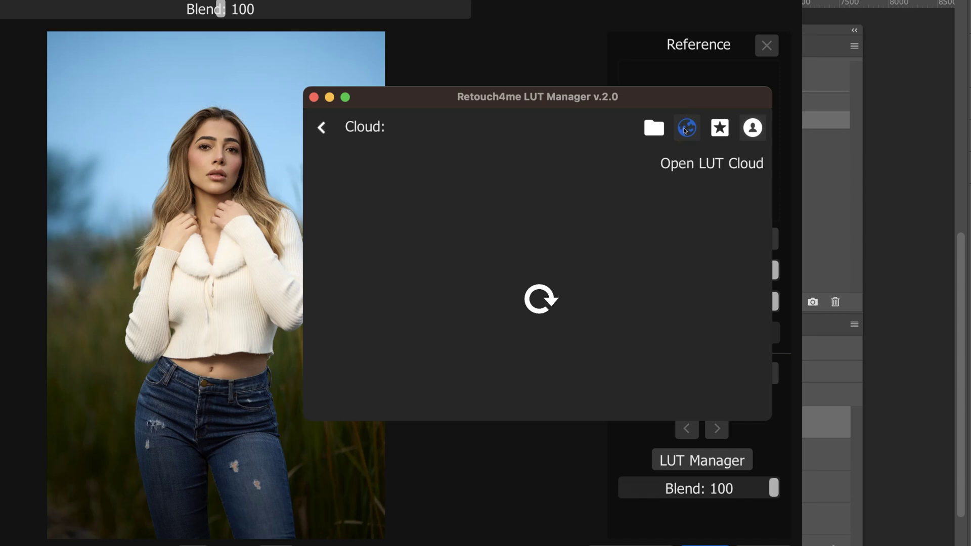
click(545, 309)
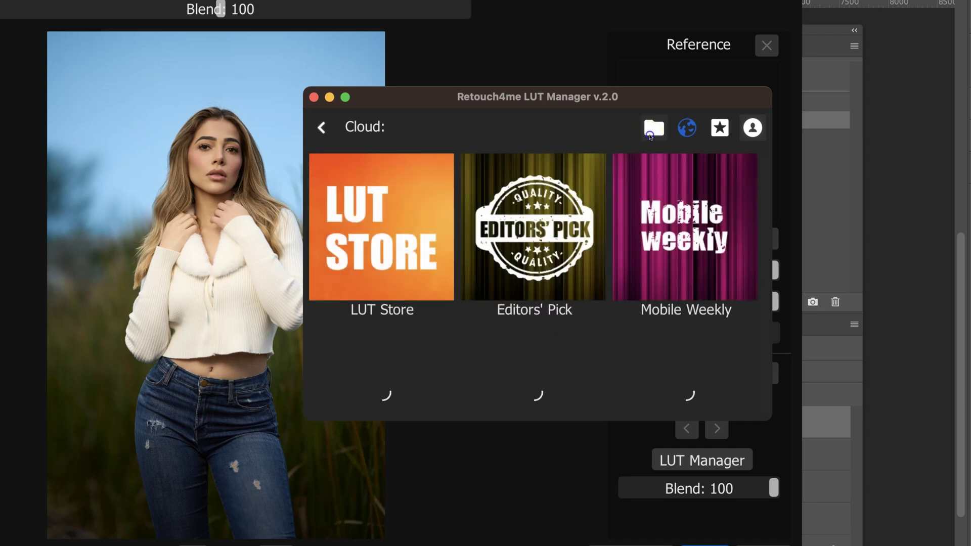
click(651, 131)
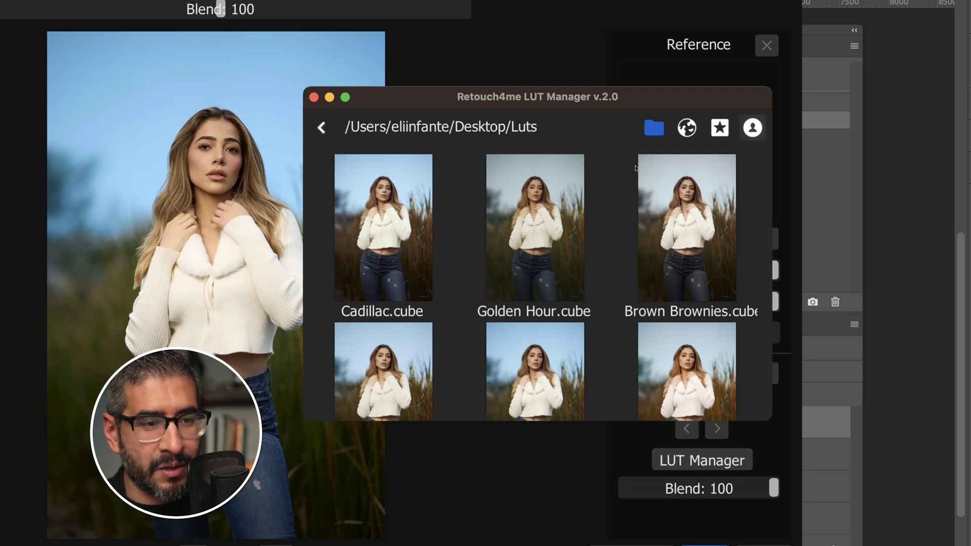
Step: Examine the portrait previews of all the .cube files in the local Luts folder
scroll(556, 157, down, 3)
scroll(541, 232, up, 3)
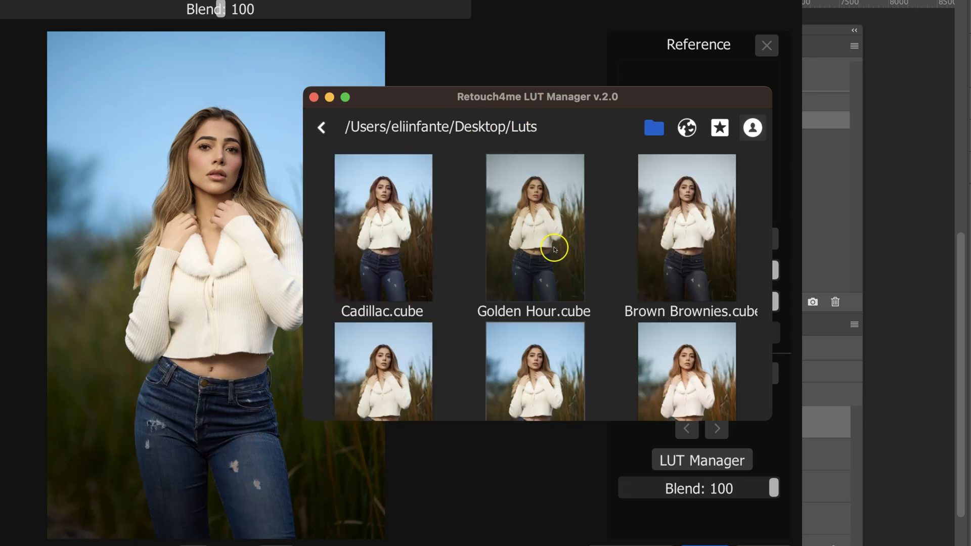
scroll(532, 326, down, 5)
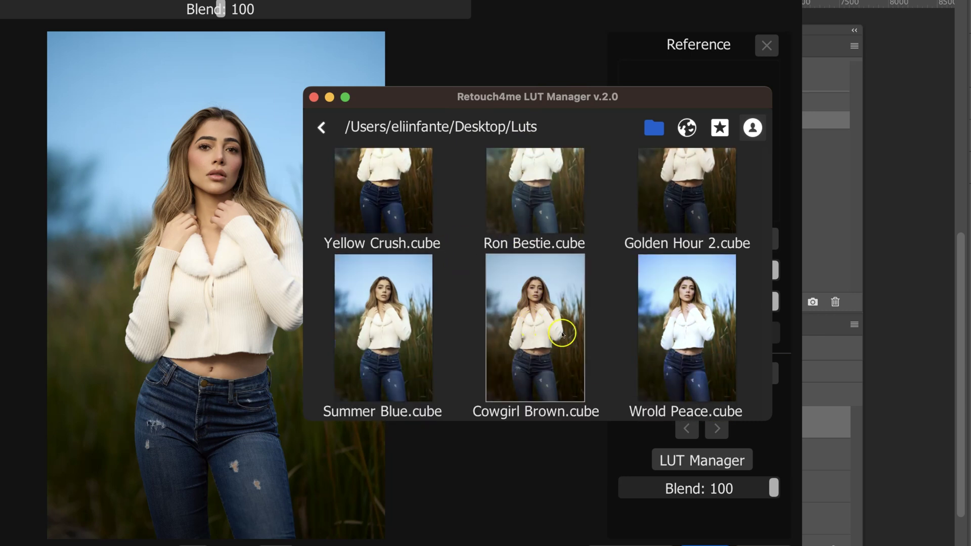
scroll(623, 373, up, 1)
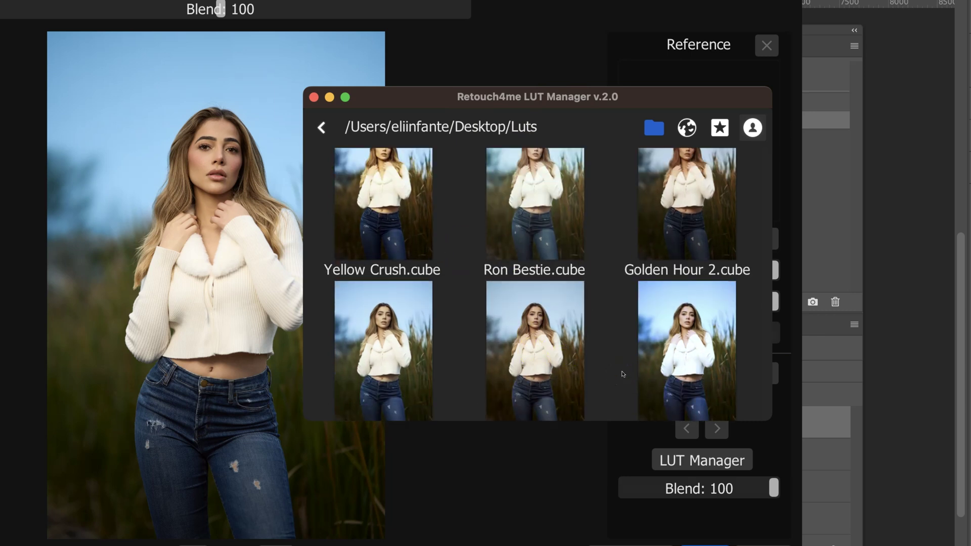
scroll(623, 374, up, 2)
scroll(622, 374, up, 3)
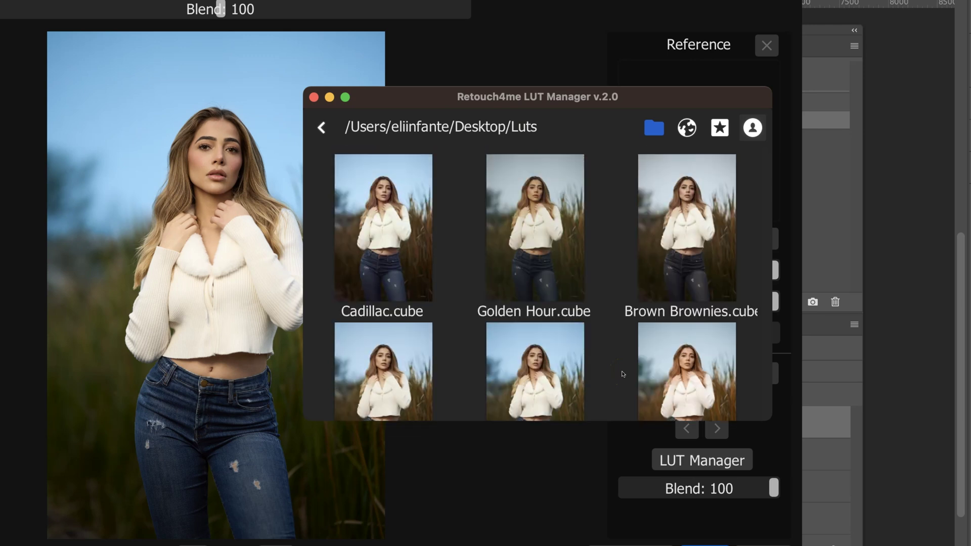
scroll(623, 374, down, 10)
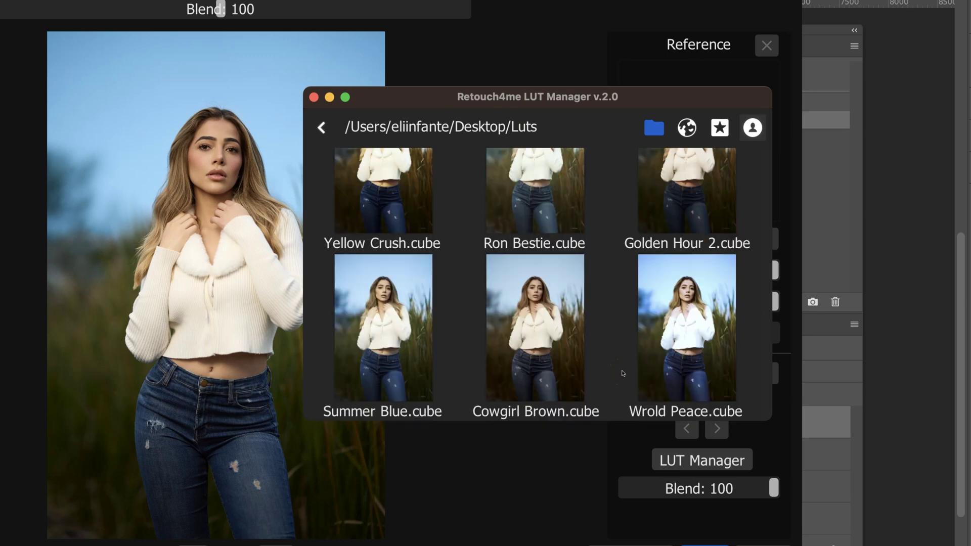
click(652, 374)
scroll(655, 374, up, 10)
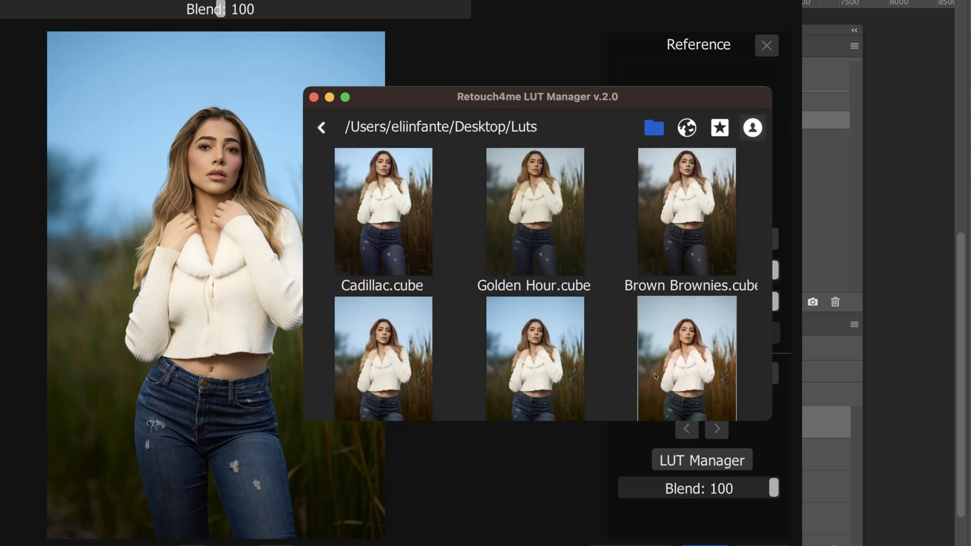
scroll(654, 374, down, 5)
Step: Load Golden Hour 2.cube from the local Luts folder onto the portrait
click(679, 365)
scroll(678, 364, down, 9)
scroll(677, 364, up, 4)
click(670, 243)
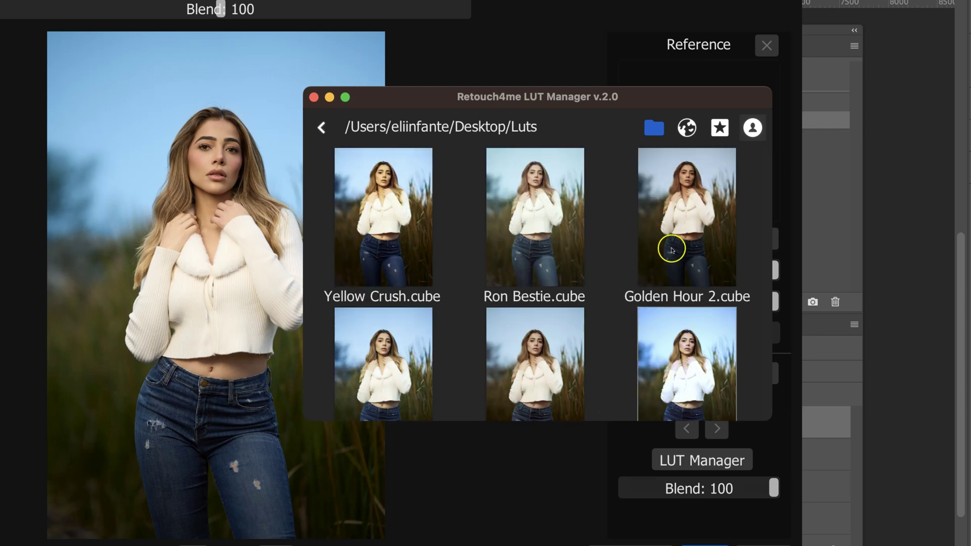
double_click(694, 221)
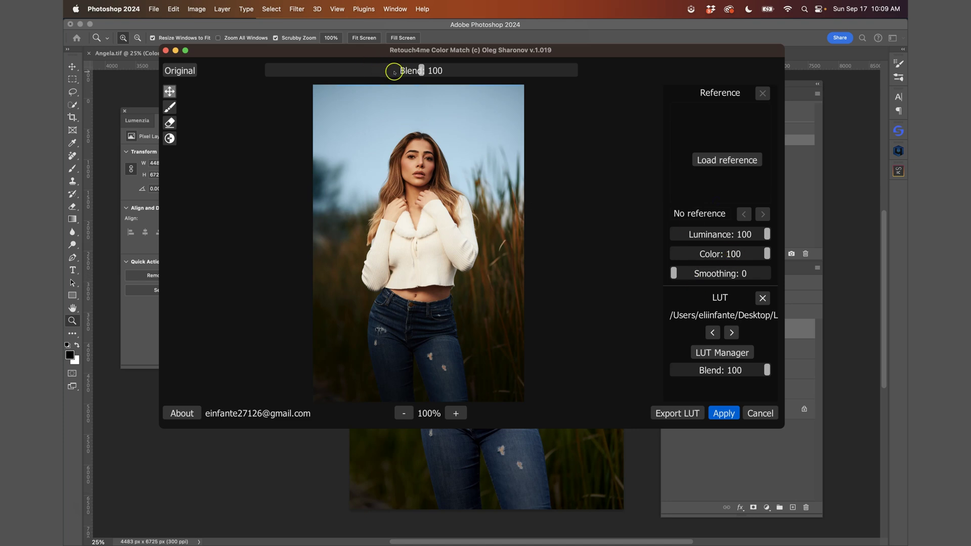
Step: Set the overall Blend to 71, Luminance to 57 and Color to 28, keeping the LUT Blend at 100
click(379, 71)
click(727, 234)
click(719, 254)
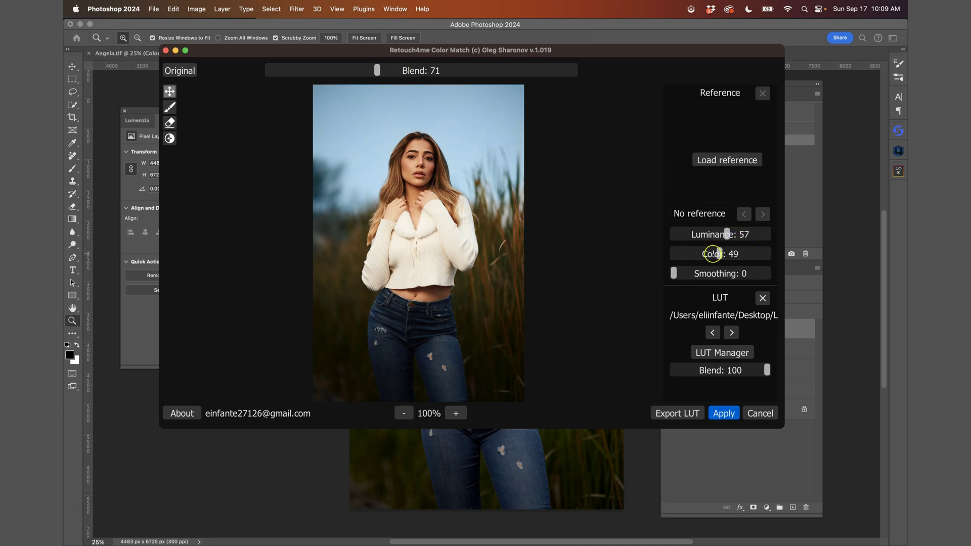
click(701, 254)
click(767, 373)
Step: Cycle forward through the LUTs of the local folder to preview each one on the portrait
click(732, 334)
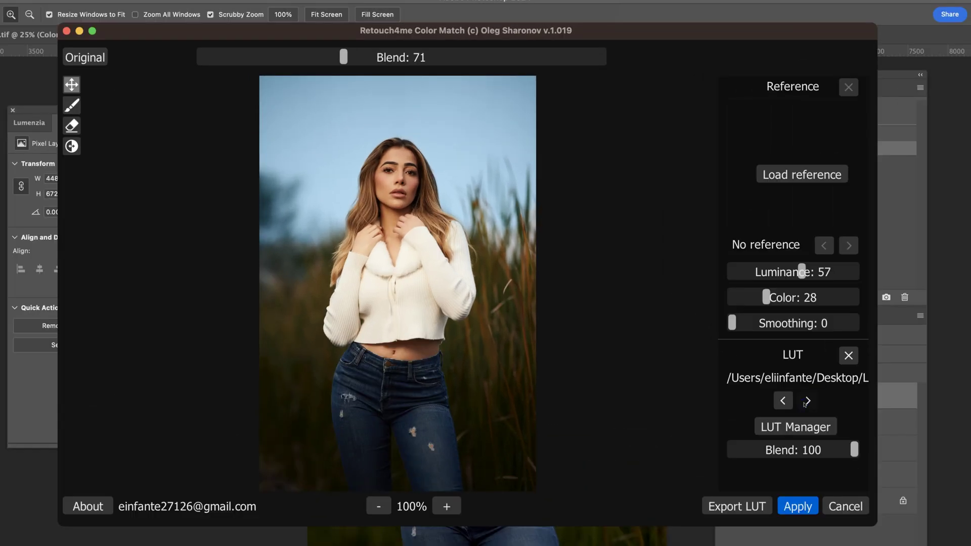
click(806, 401)
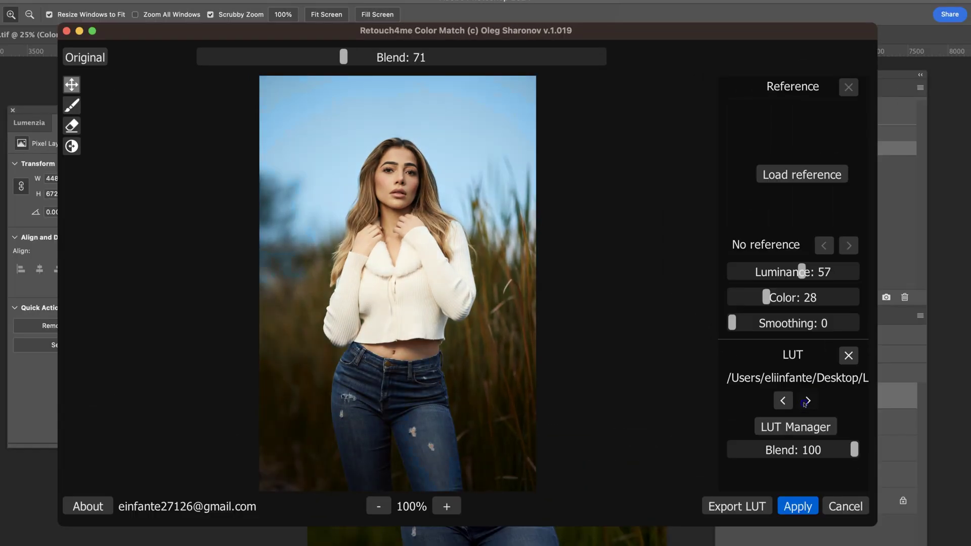
click(806, 402)
click(806, 401)
click(805, 401)
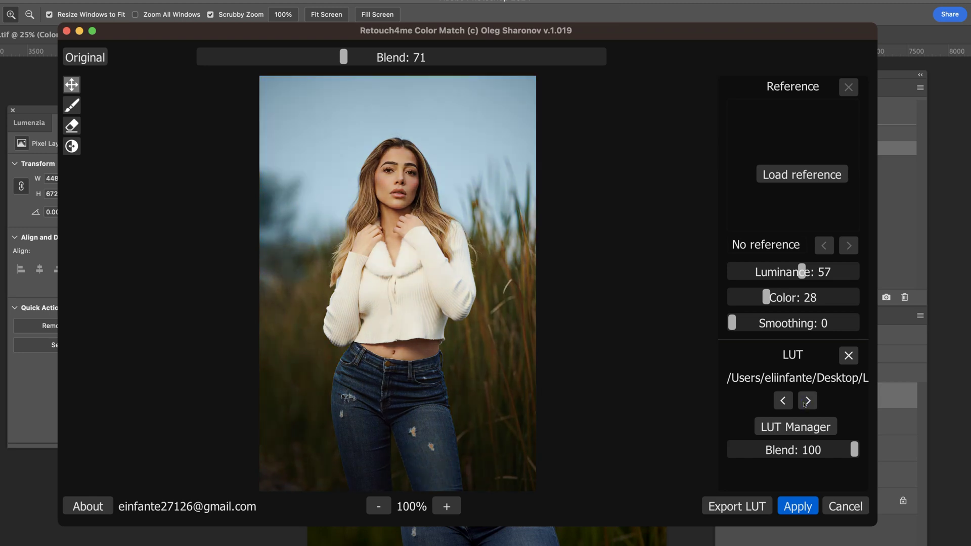
click(806, 401)
click(805, 401)
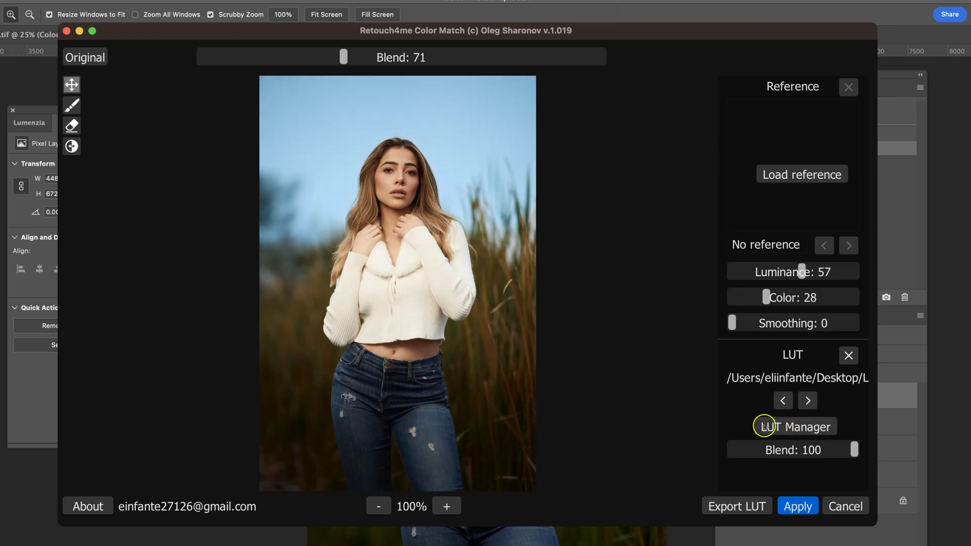
Step: Reopen the LUT Manager and open the Grading edition collection from the LUT cloud
click(800, 428)
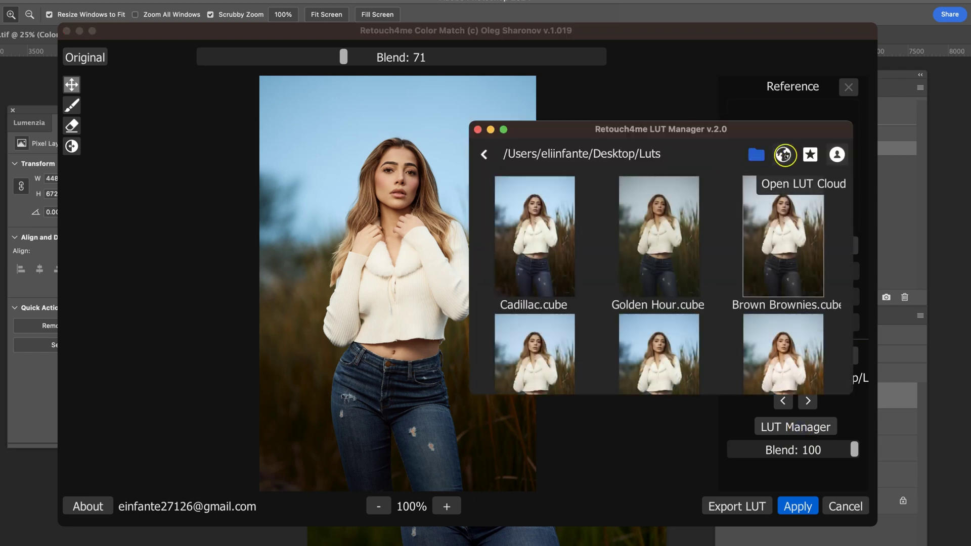
click(785, 160)
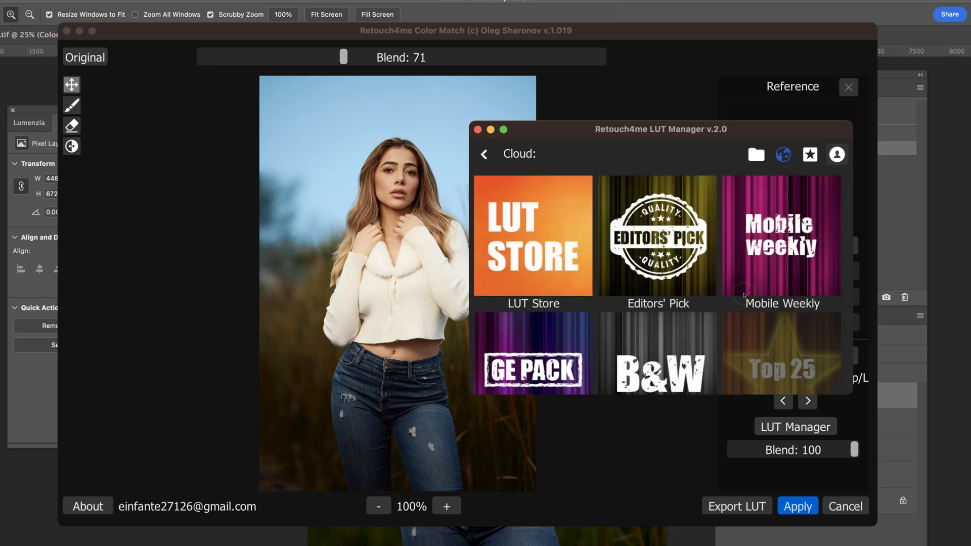
scroll(676, 328, down, 2)
click(676, 328)
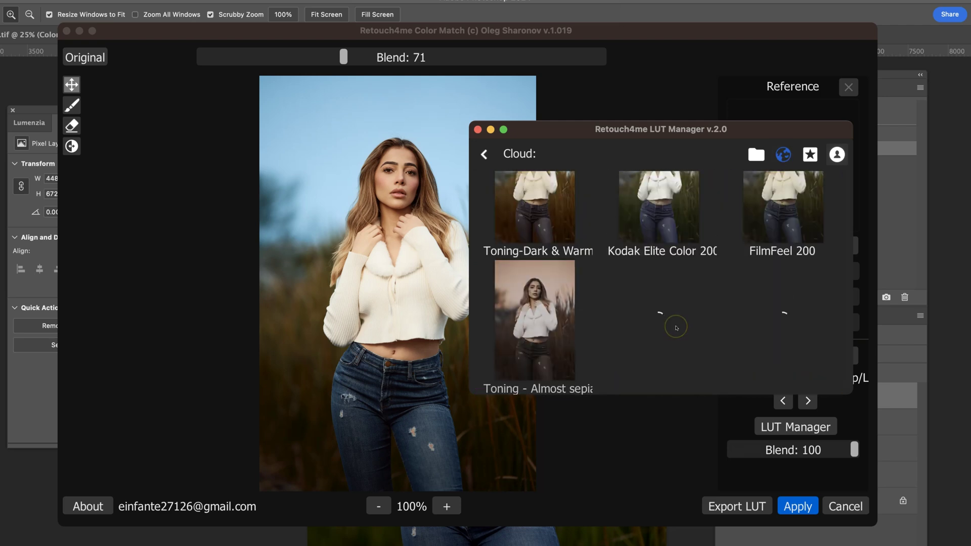
scroll(676, 327, down, 4)
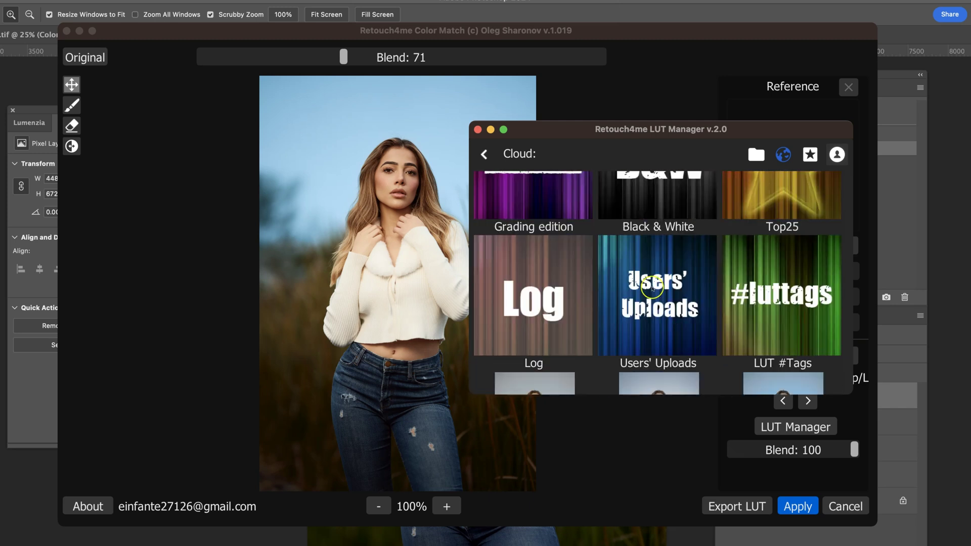
click(542, 202)
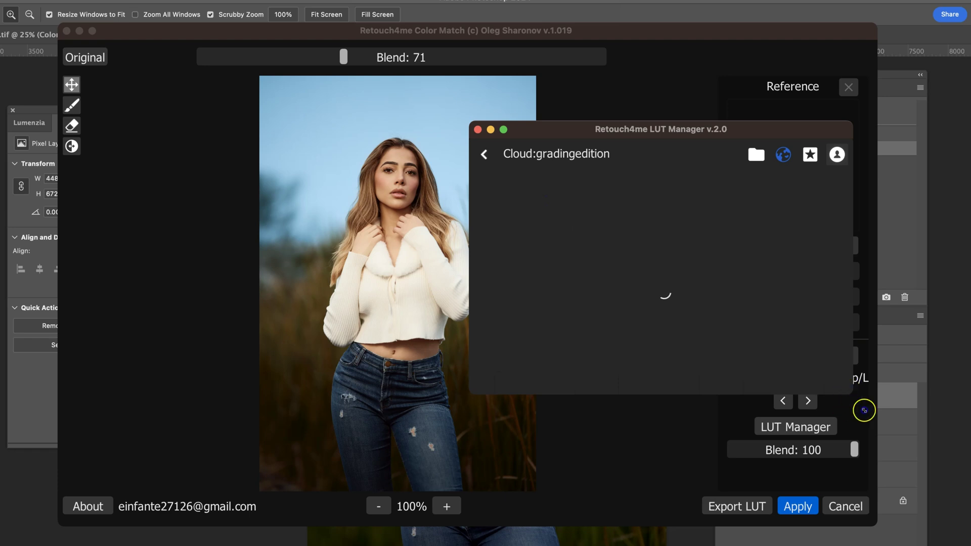
Step: Enlarge the LUT Manager window and load the SK Color Wheel Match LUT from the Grading edition collection
drag(864, 411, 949, 506)
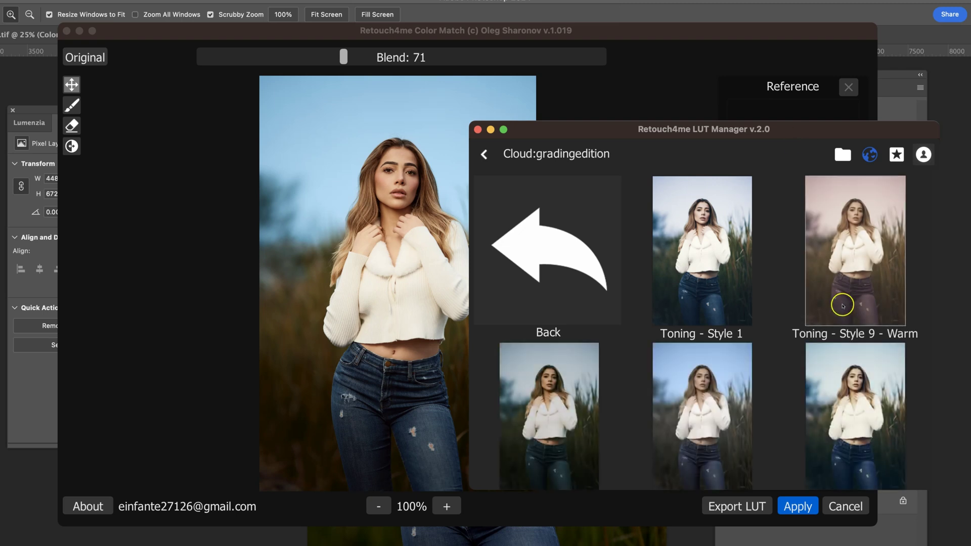
scroll(833, 320, down, 3)
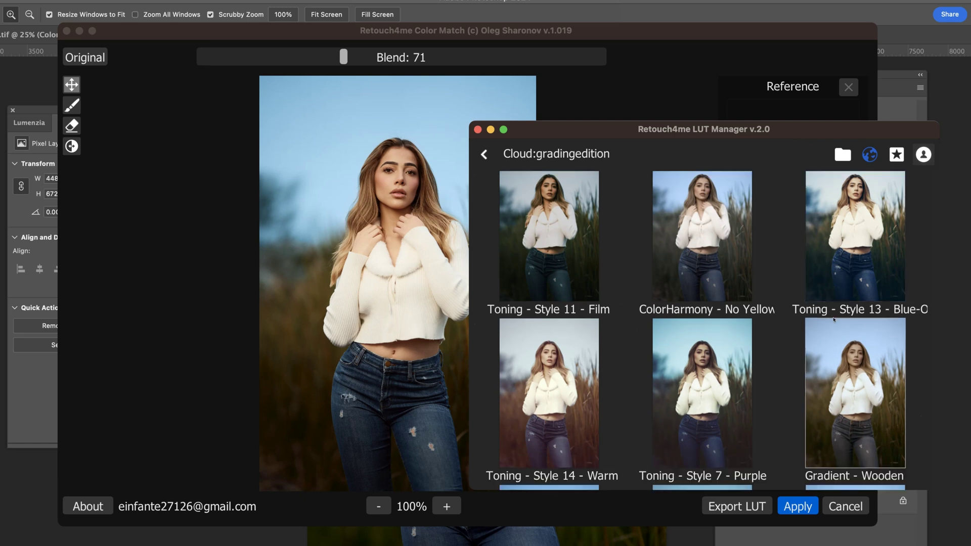
scroll(828, 324, down, 5)
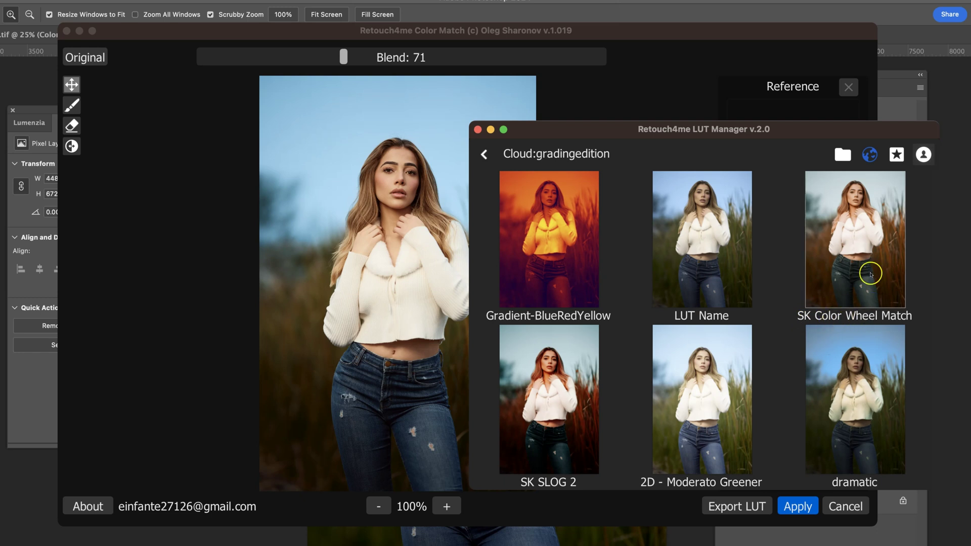
click(865, 257)
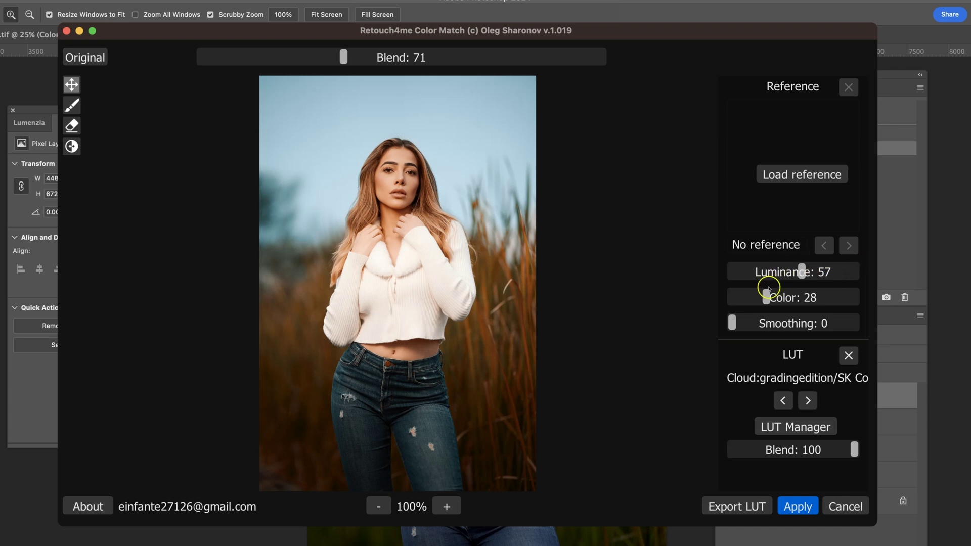
Step: Set the overall Blend to 49, Luminance to 49 and Smoothing to 45, and apply the color match
drag(335, 57, 321, 57)
click(301, 58)
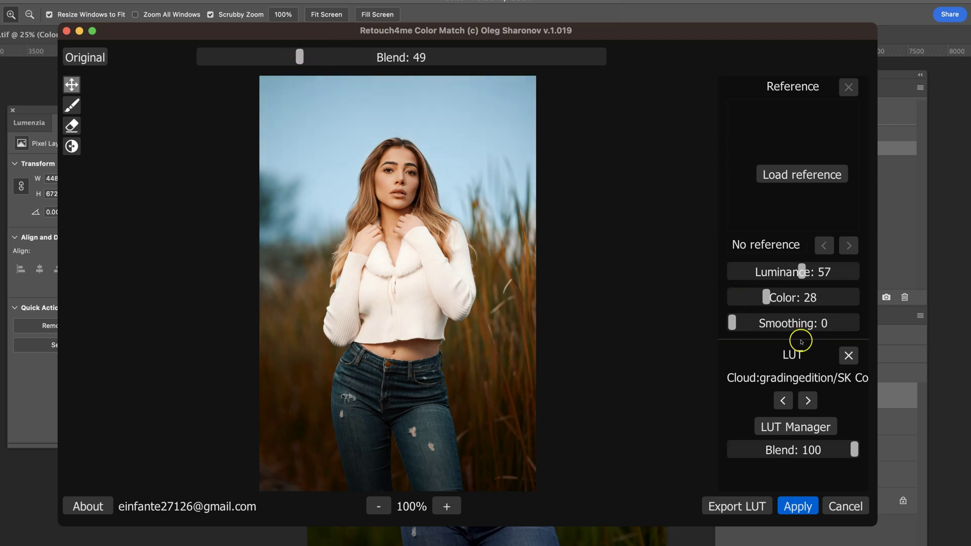
click(792, 275)
click(786, 324)
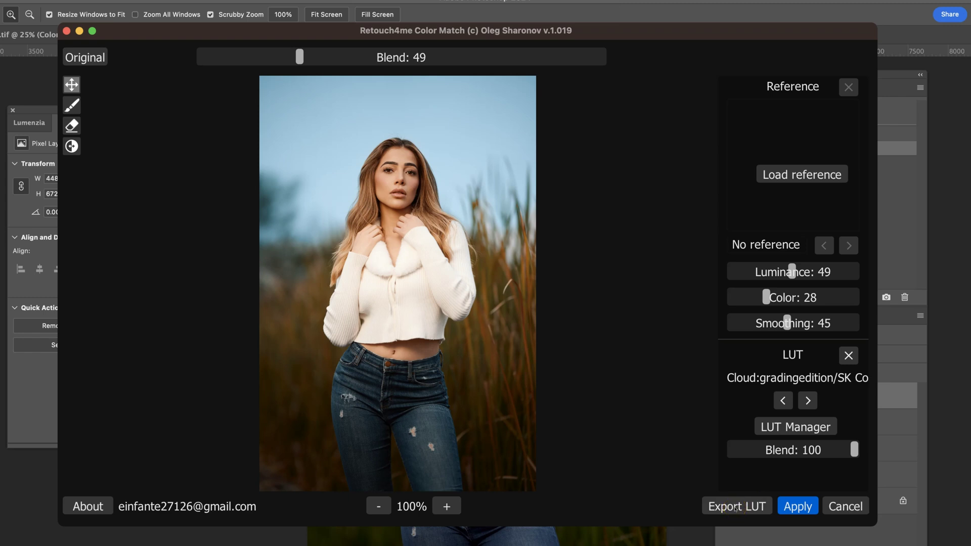
click(797, 507)
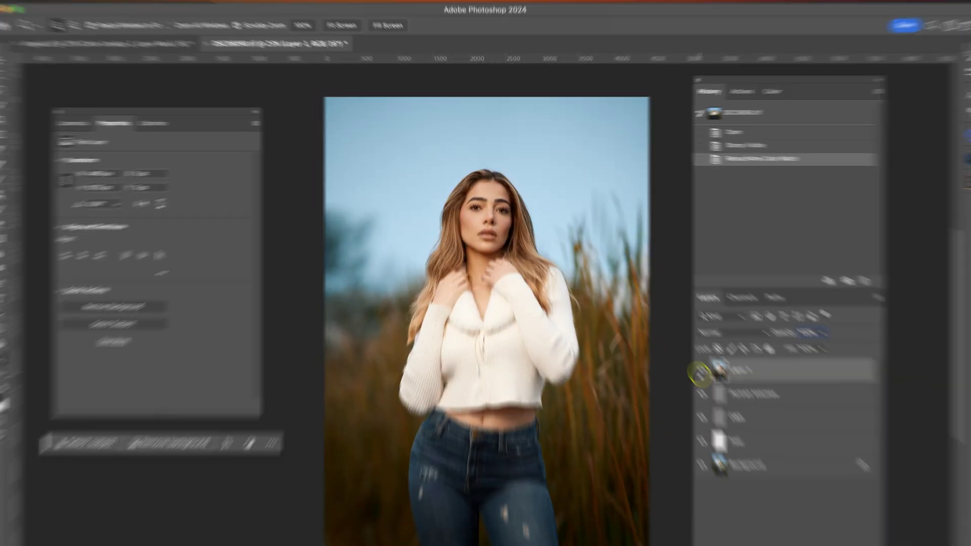
Step: Compare the portrait with Layer 1 hidden and shown, and reduce Layer 1's opacity to about 65%
click(700, 373)
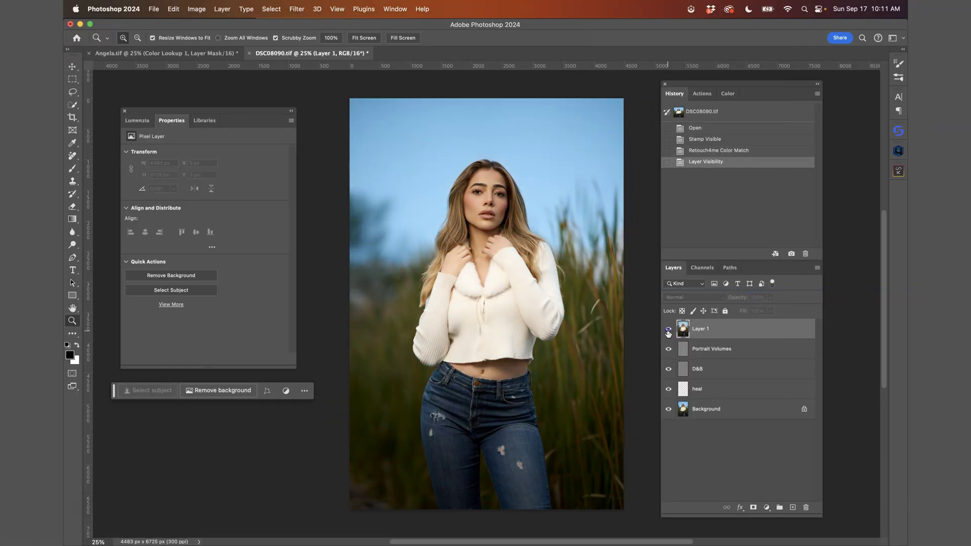
click(668, 329)
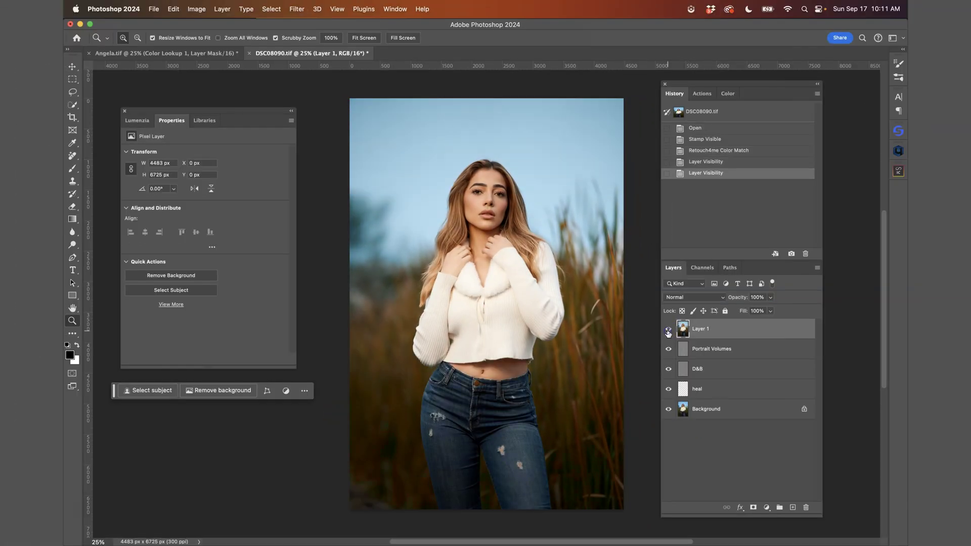
click(770, 297)
drag(772, 309, 763, 310)
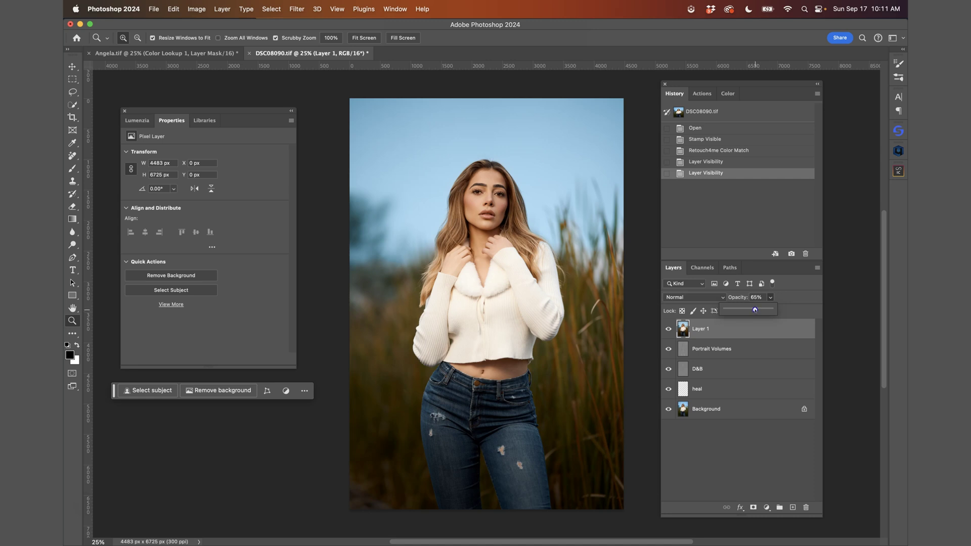
drag(755, 310, 754, 309)
click(684, 408)
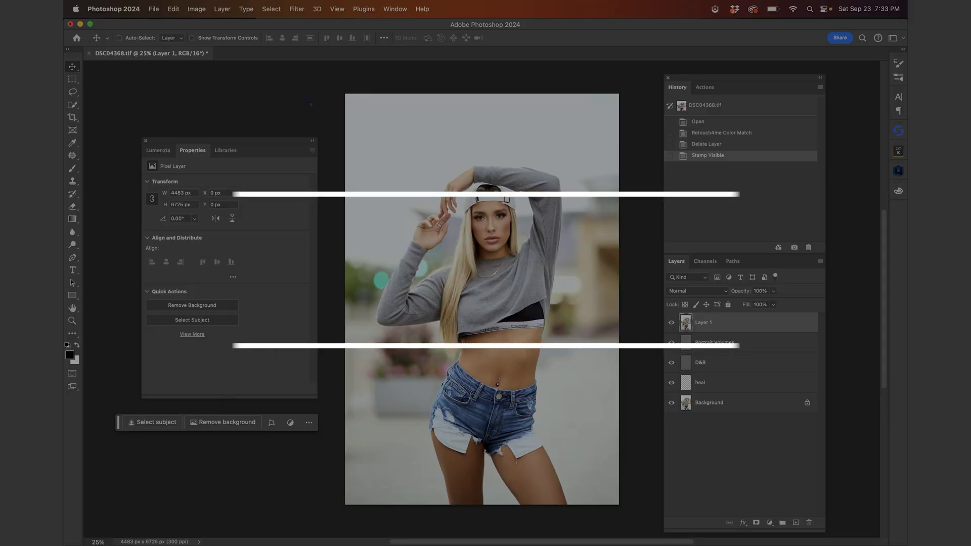
Step: Open the Retouch4me Color Match filter on the merged Layer 1 of DSC04368.tif
click(296, 6)
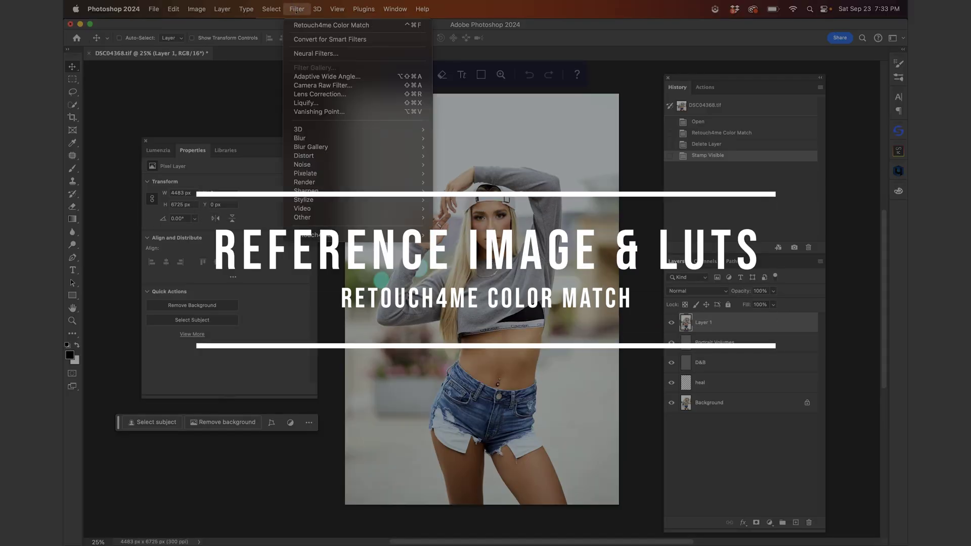
mouse_move(404, 237)
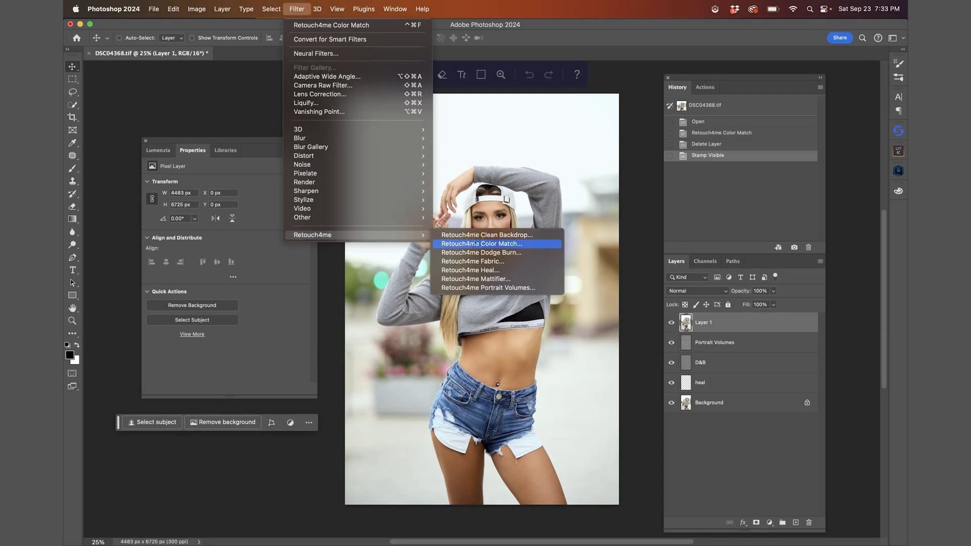
click(486, 244)
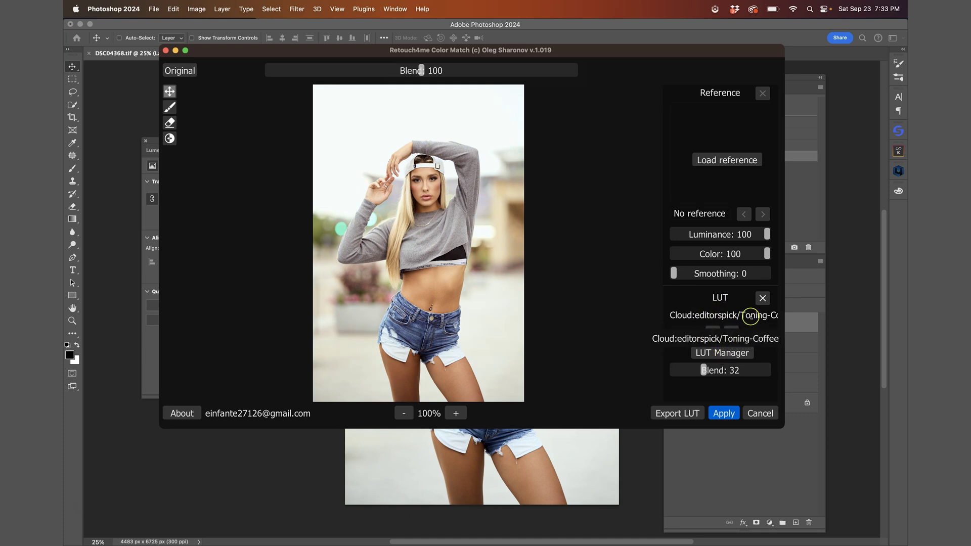
Step: Set the LUT Blend to 31 and load Ron 2.jpeg as the reference image
click(763, 370)
click(764, 370)
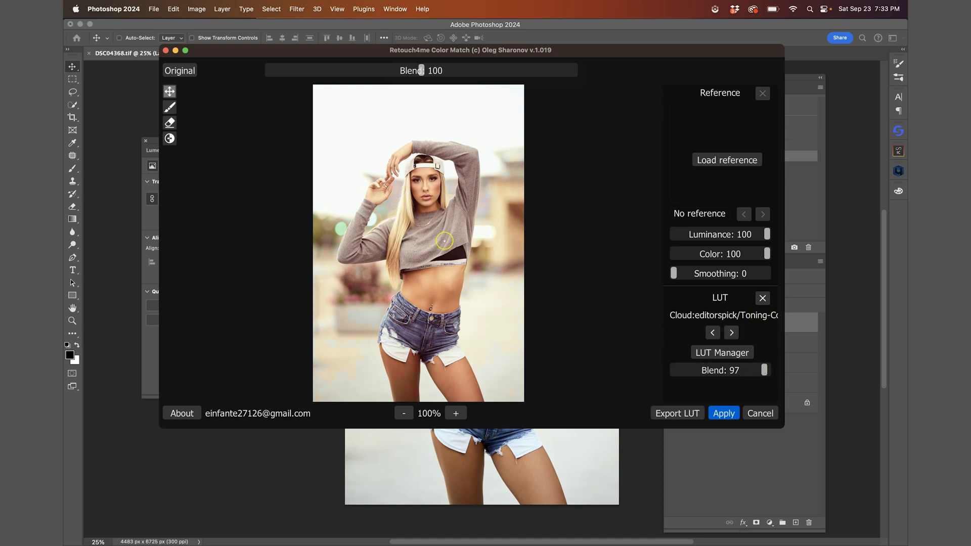
click(709, 371)
click(703, 160)
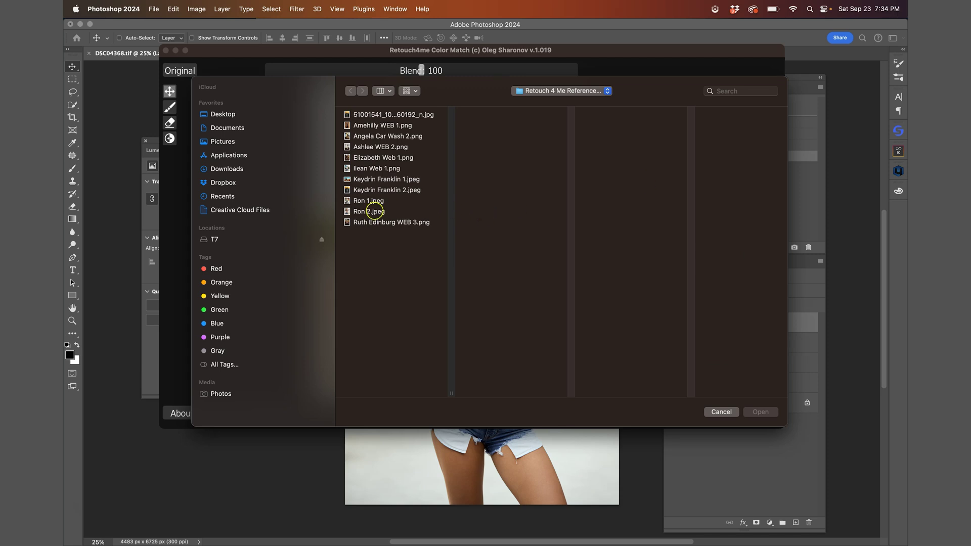
click(371, 212)
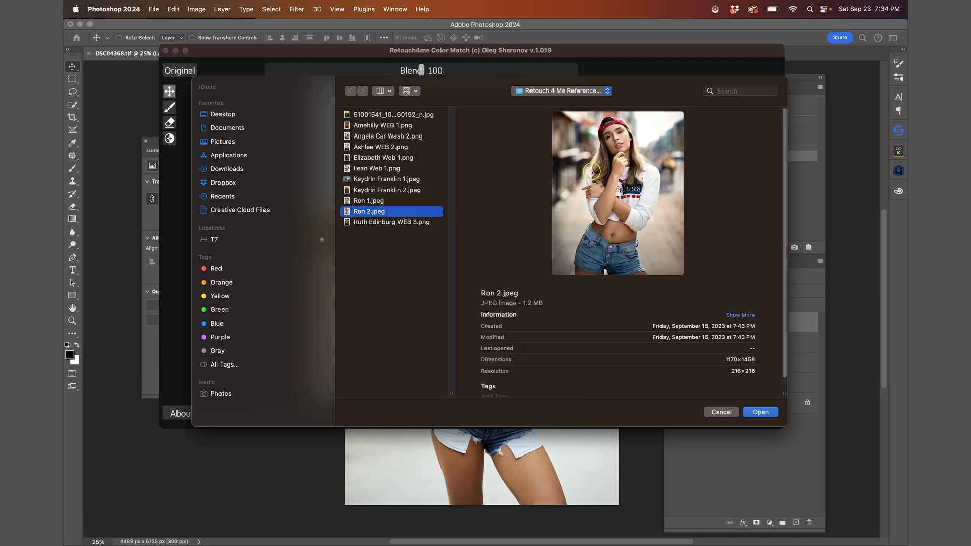
double_click(372, 212)
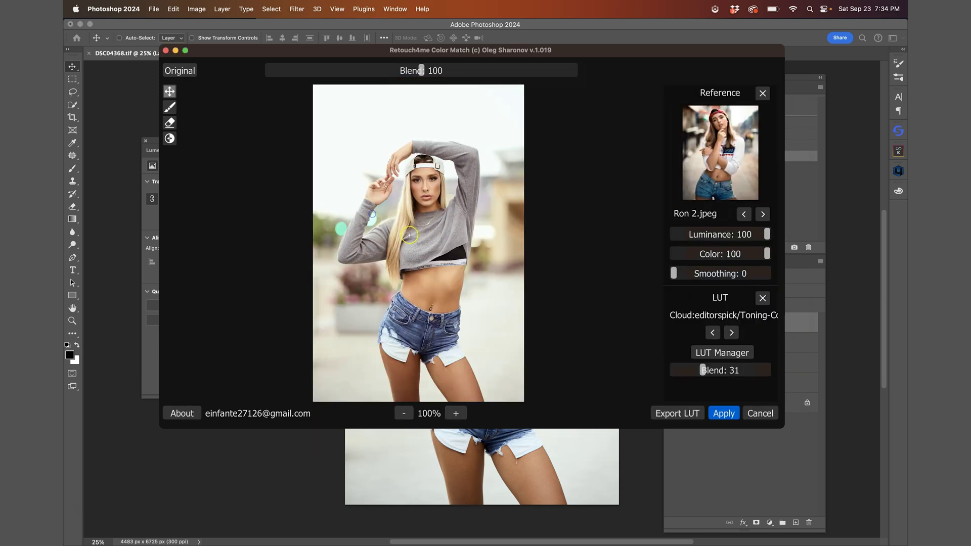
Step: Set the reference match's Luminance to 45 and Smoothing to 43, and reduce its Color amount
drag(735, 234, 701, 256)
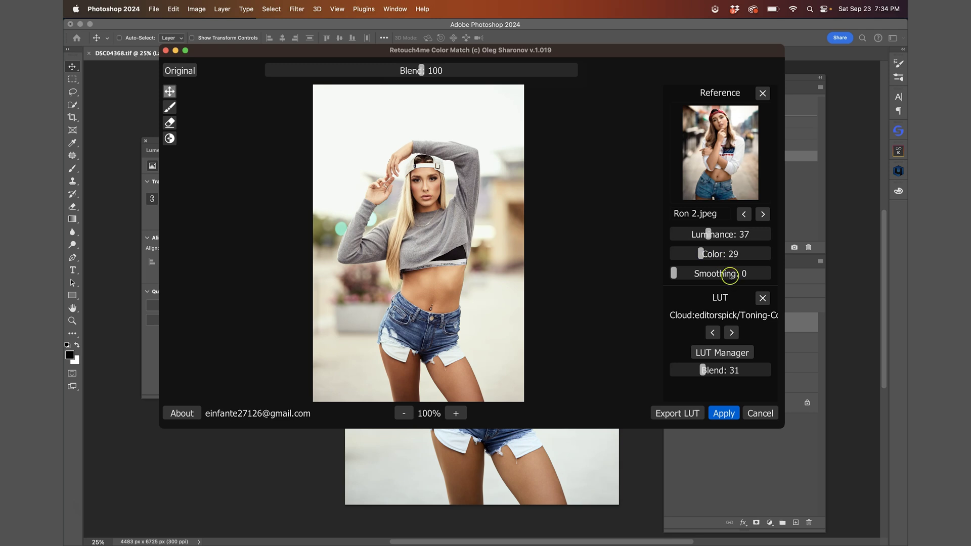
drag(724, 275, 720, 274)
drag(715, 273, 710, 267)
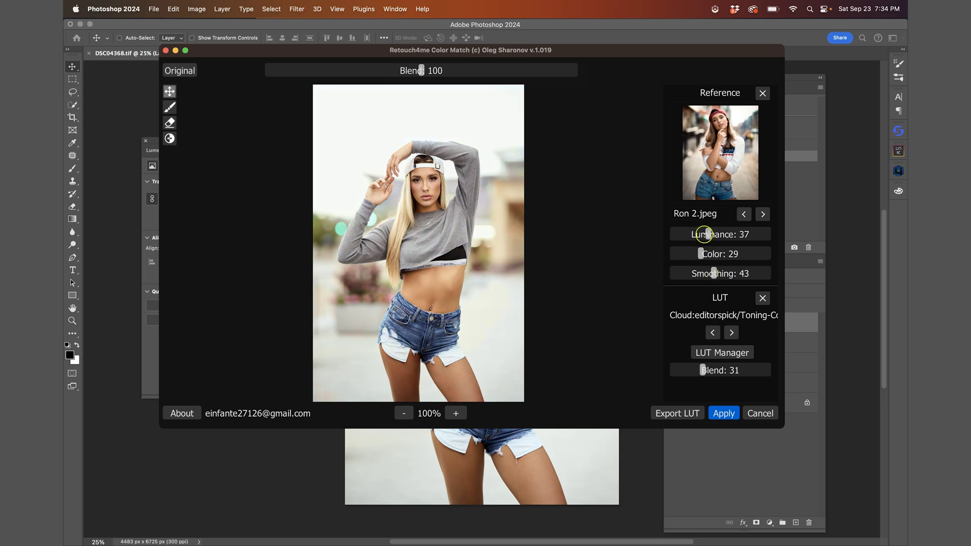
drag(717, 235, 694, 253)
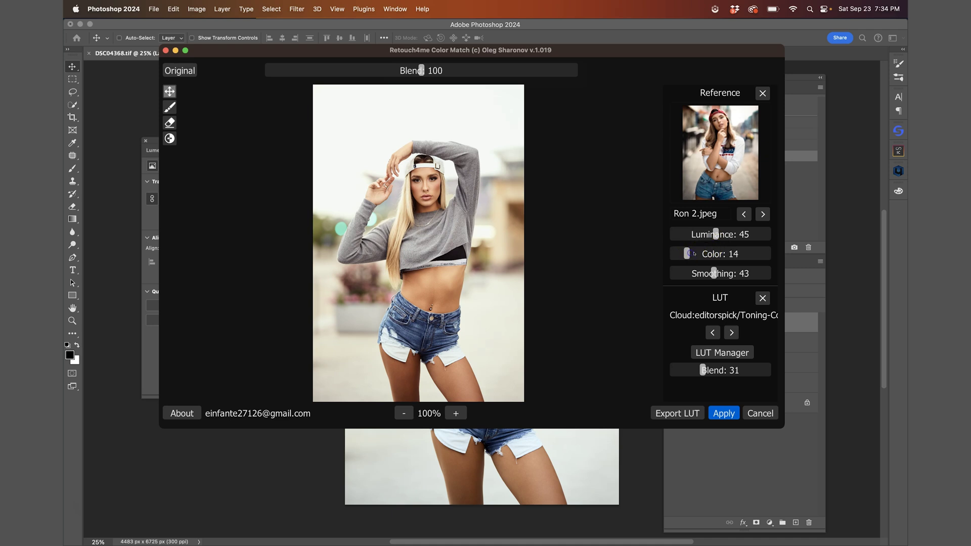
drag(690, 254, 696, 254)
mouse_move(372, 48)
mouse_down()
mouse_move(380, 84)
mouse_move(352, 106)
mouse_up()
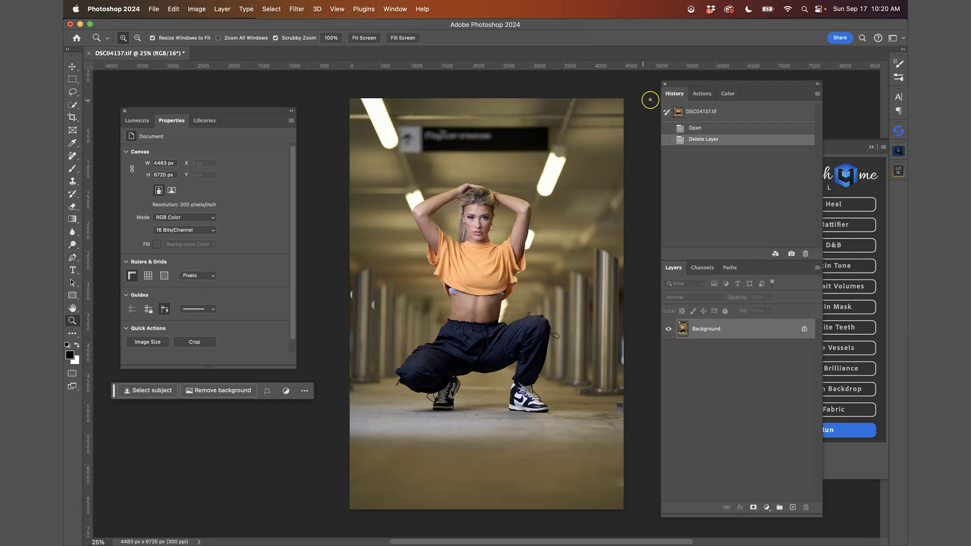
Step: Find the Retouch 4 Me - Color Match action in the action list and run it on DSC04137.tif
click(702, 93)
scroll(725, 192, down, 5)
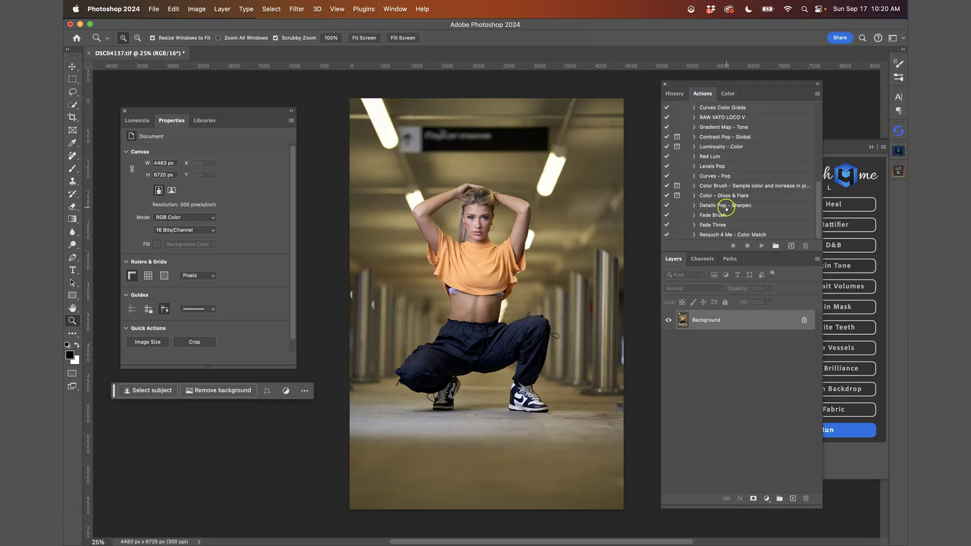
click(735, 235)
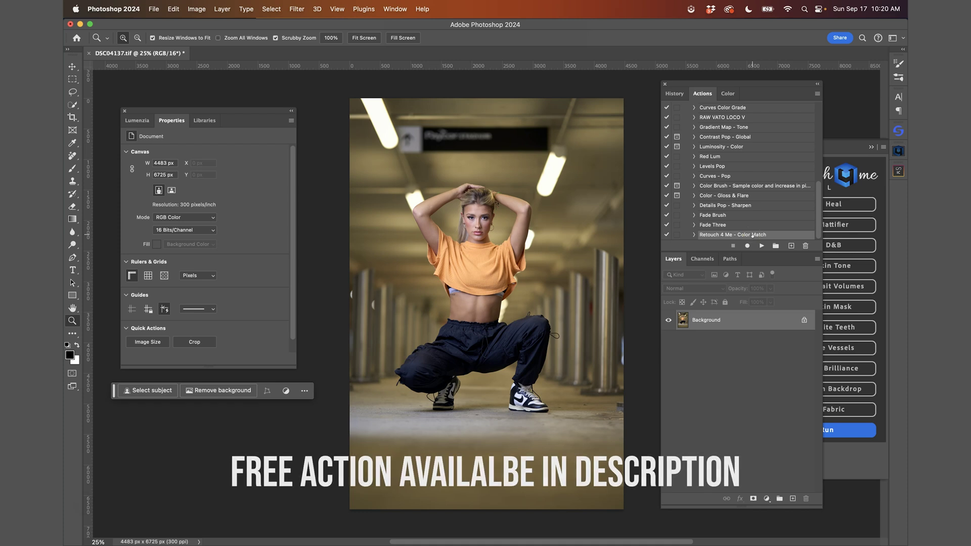
click(843, 147)
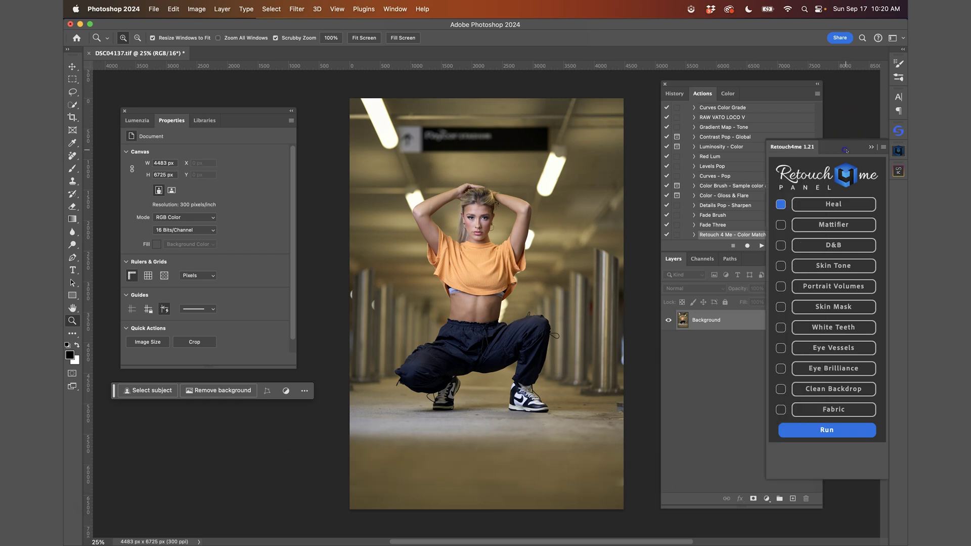
click(827, 252)
click(793, 95)
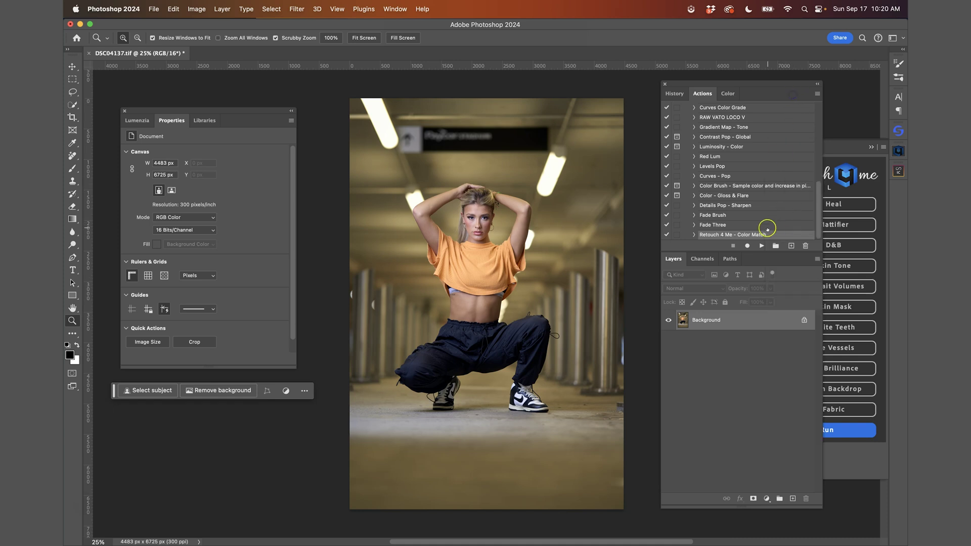
click(746, 245)
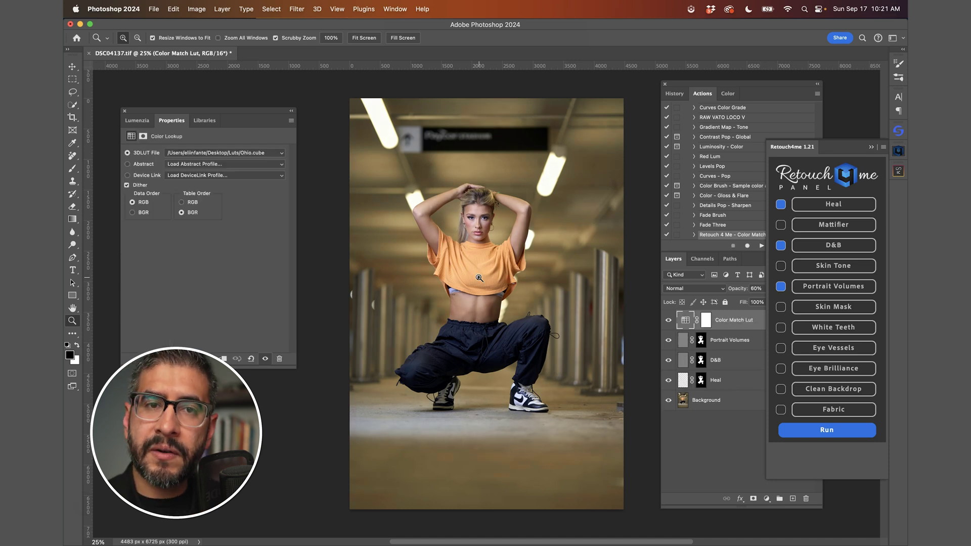
Step: Examine the model's face up close with the Color Match Lut, Portrait Volumes and D&B layers hidden
click(728, 323)
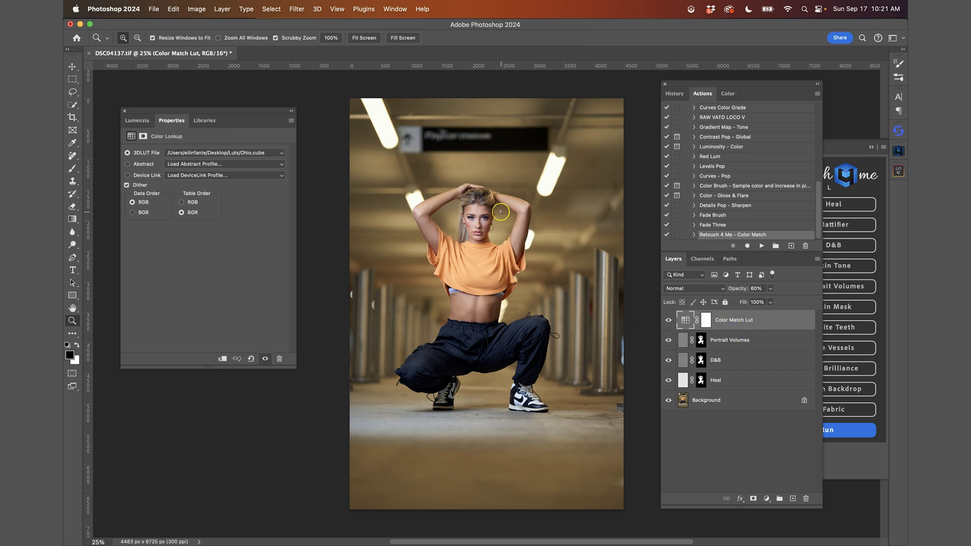
click(484, 230)
click(484, 230)
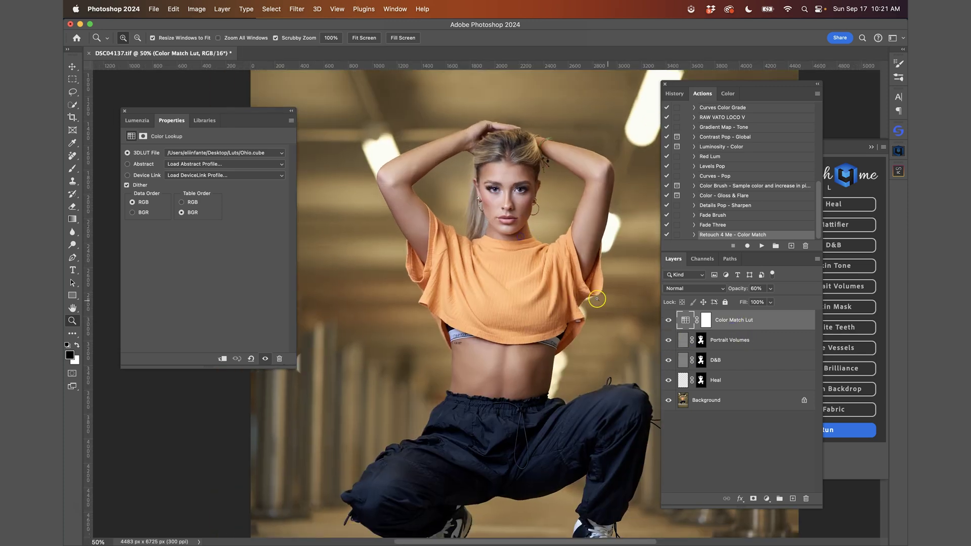
click(701, 340)
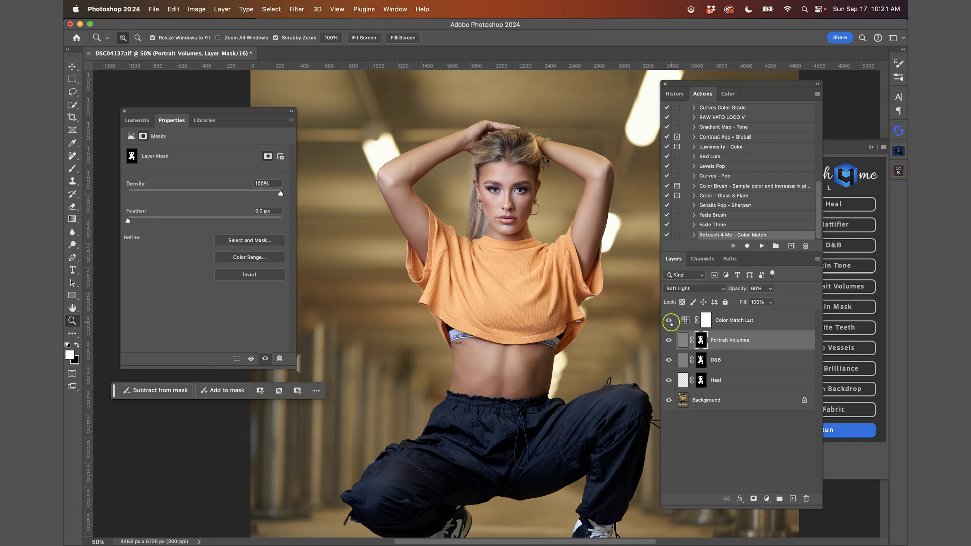
click(516, 186)
click(516, 187)
click(516, 186)
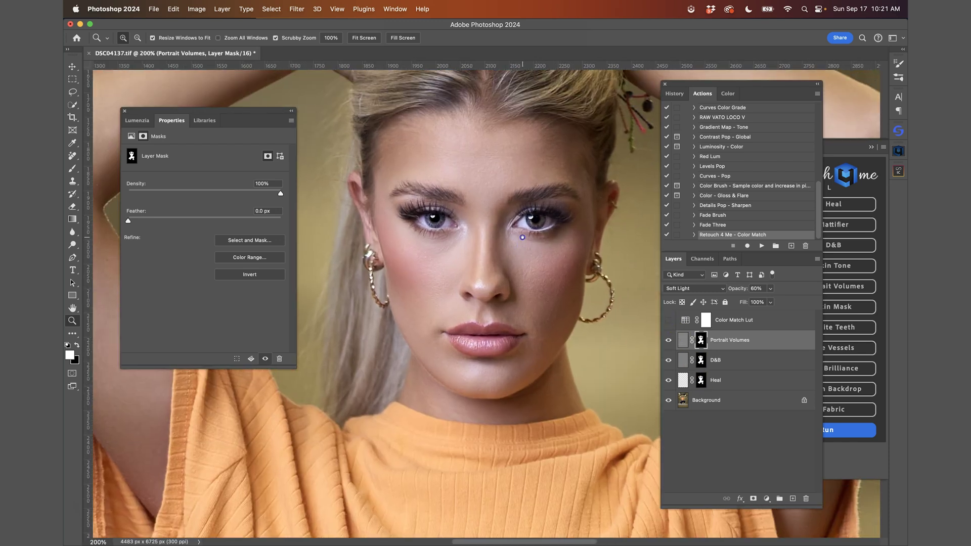
drag(668, 361, 668, 340)
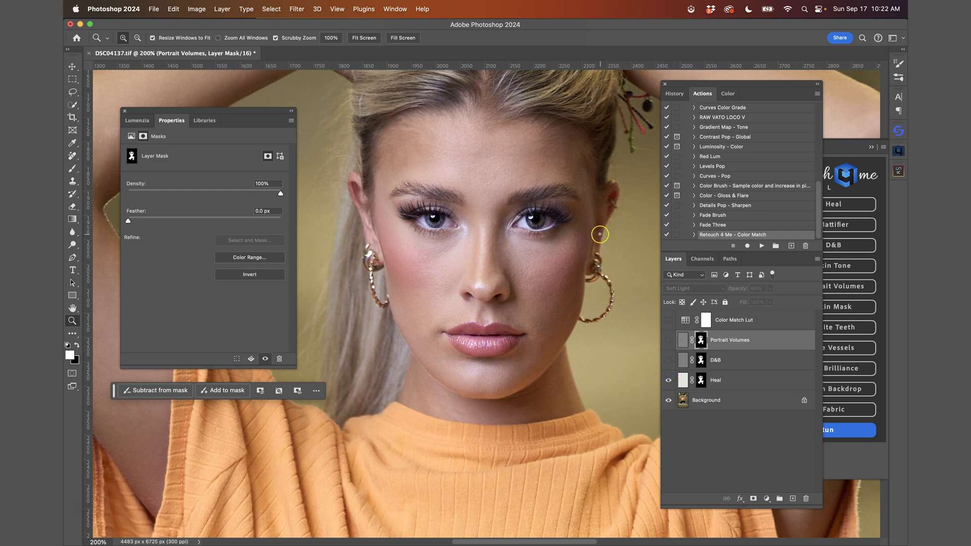
Step: Mask the Heal layer's effect off the hoop earring by painting black on its mask with a size 70 brush
click(700, 378)
key(b)
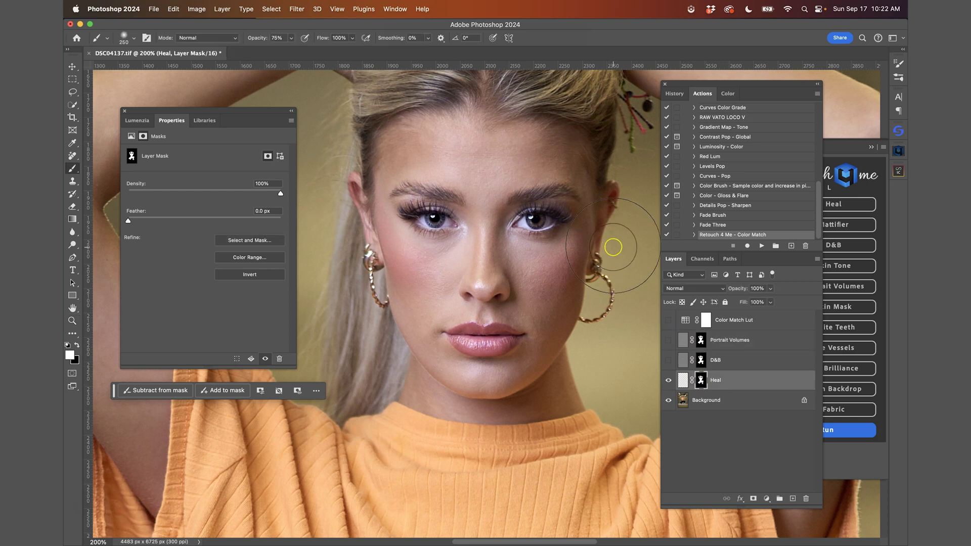
key(bracketleft)
key(bracketleft)
key(bracketleft)
key(bracketleft)
key(bracketleft)
key(bracketleft)
key(bracketleft)
key(x)
click(682, 380)
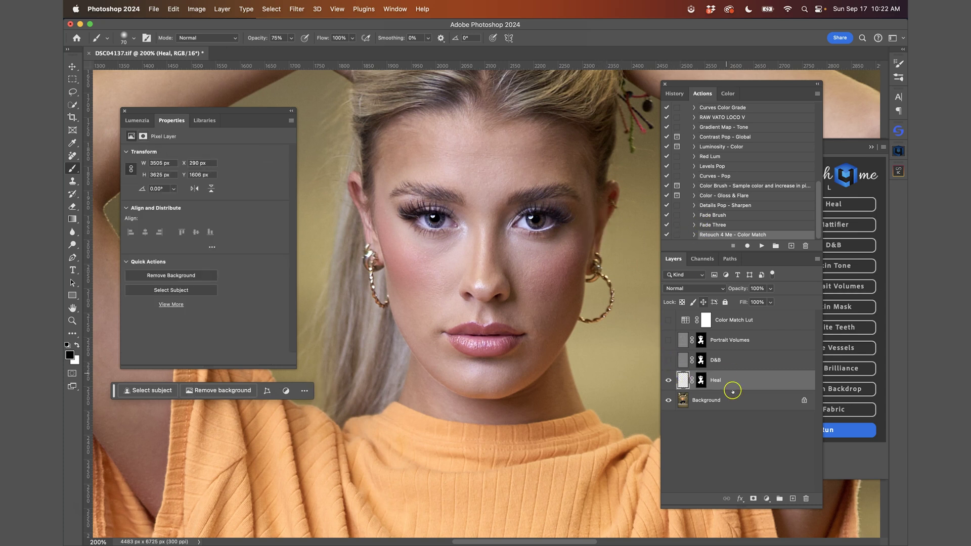
Step: Make the D&B and Portrait Volumes layers visible again
click(724, 363)
click(668, 360)
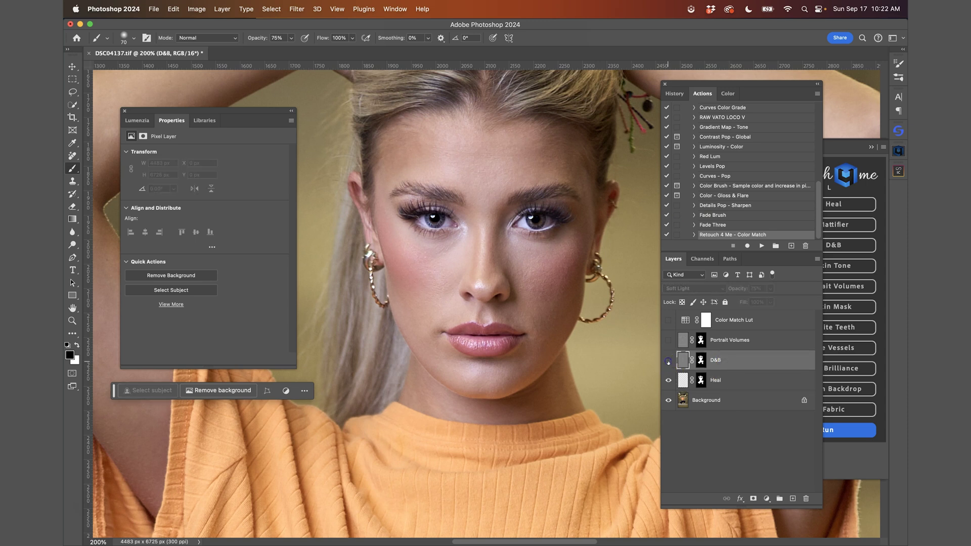
click(698, 340)
click(668, 340)
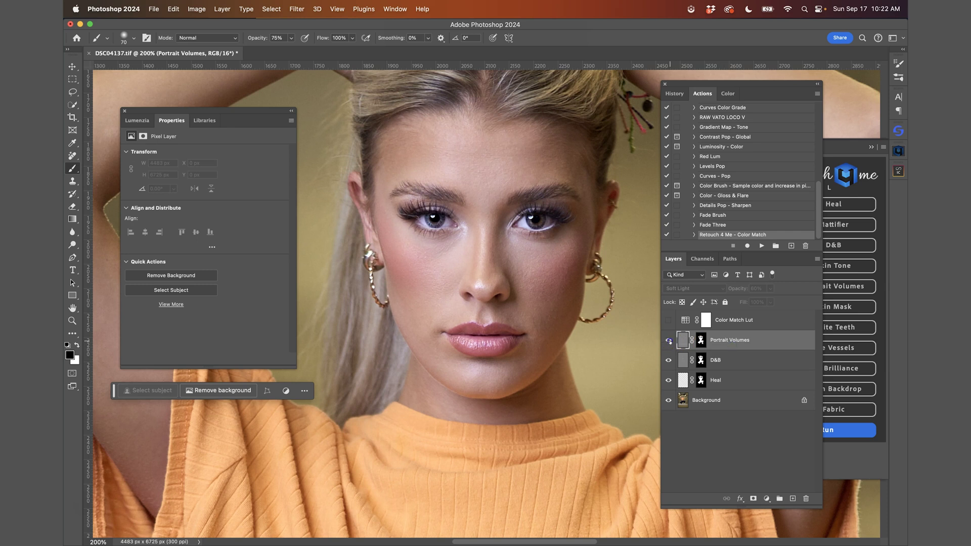
Step: Compare the face with Portrait Volumes hidden and shown, and reduce that layer's opacity to about 51%
click(669, 341)
click(669, 340)
click(669, 340)
click(669, 340)
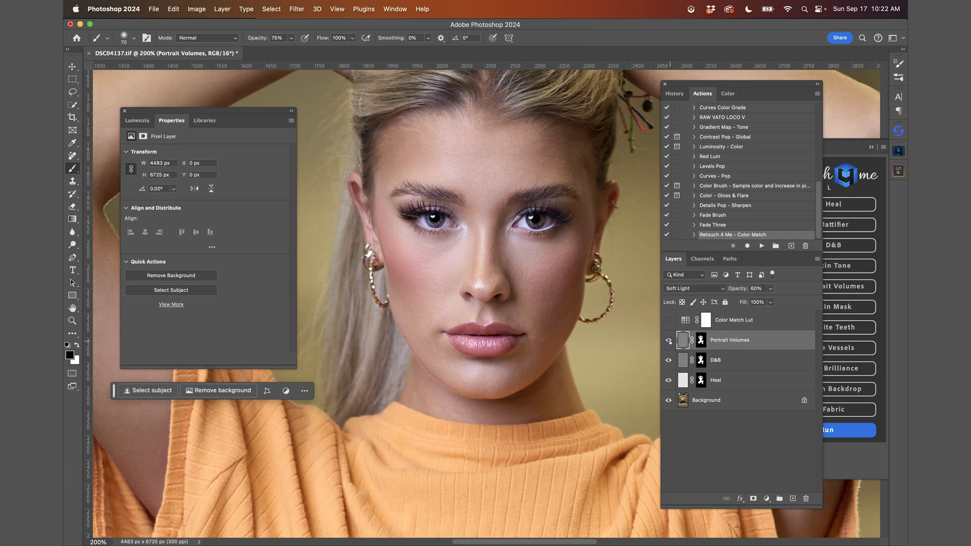
click(768, 289)
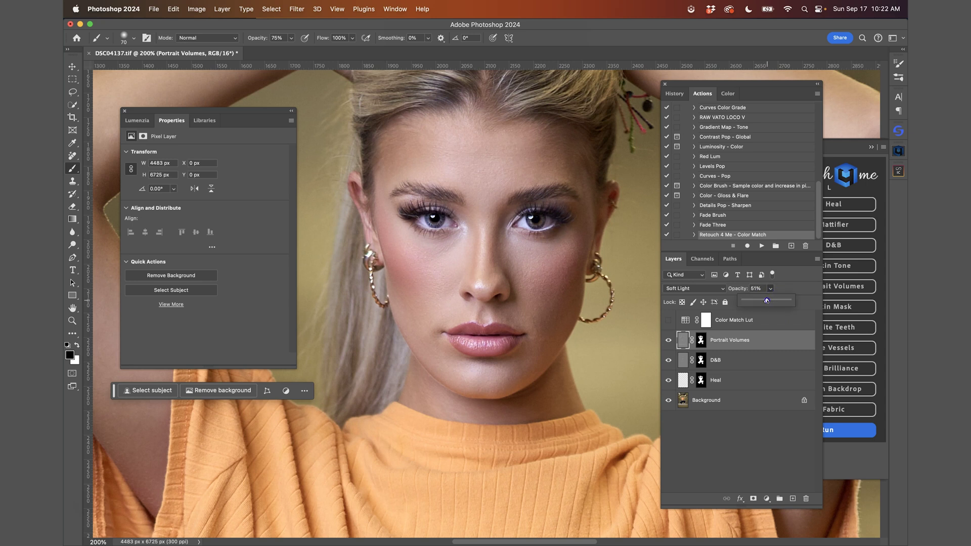
Step: Show the Color Match Lut layer again and compare the whole portrait with it hidden and shown
click(748, 320)
click(669, 319)
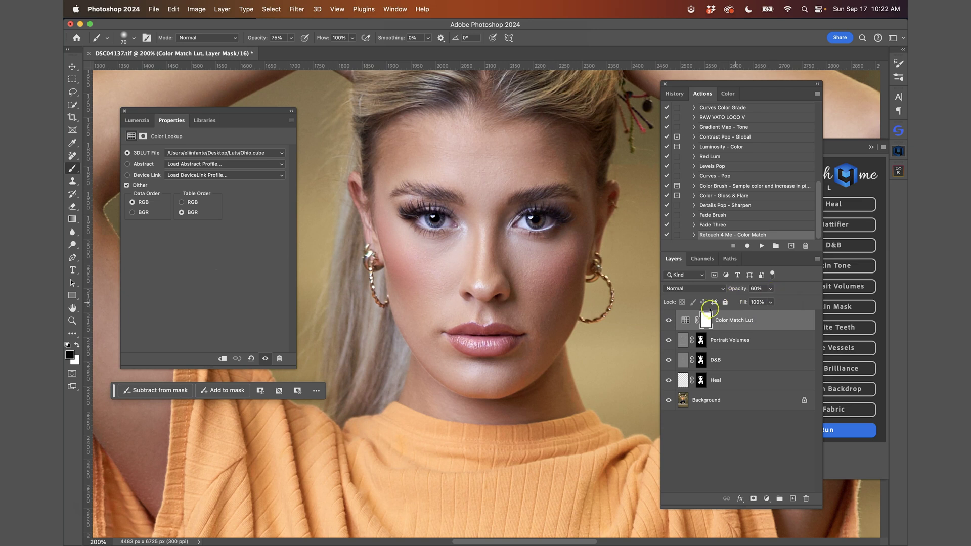
key(super+minus)
key(super+minus)
key(super+minus)
key(super+minus)
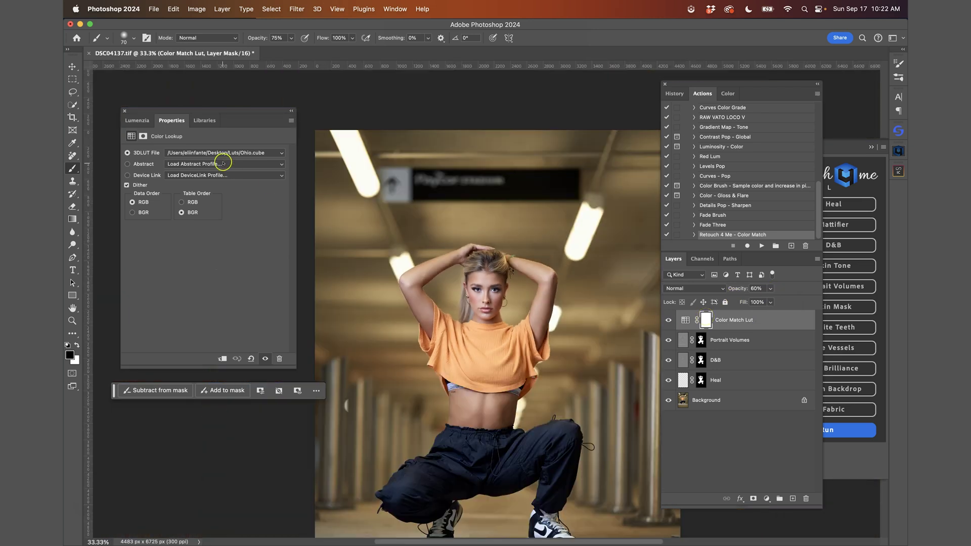
key(super+minus)
key(super+0)
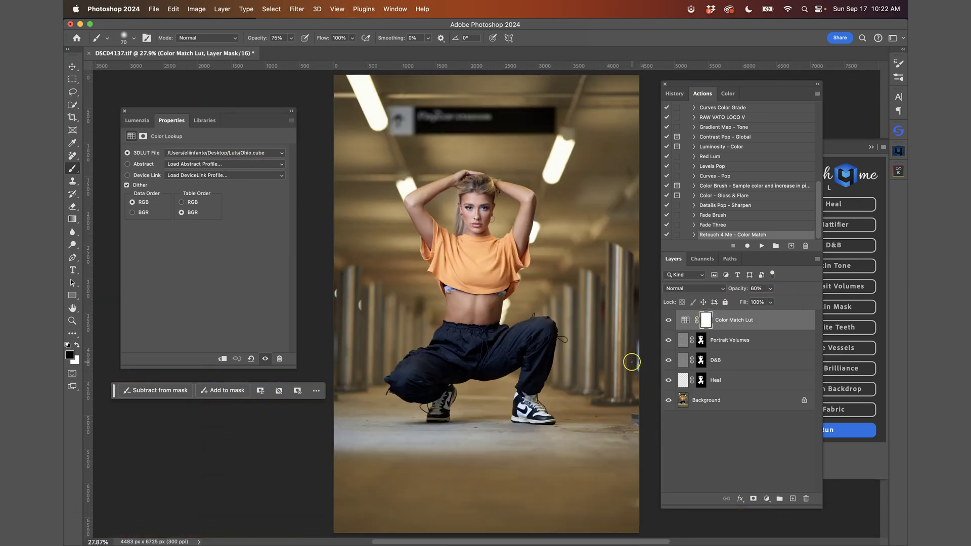
click(668, 320)
click(668, 321)
click(668, 321)
click(668, 321)
Step: Load Bokeh.cube from the Luts folder into the Color Match Lut layer and compare the portrait with the layer hidden and shown
click(278, 154)
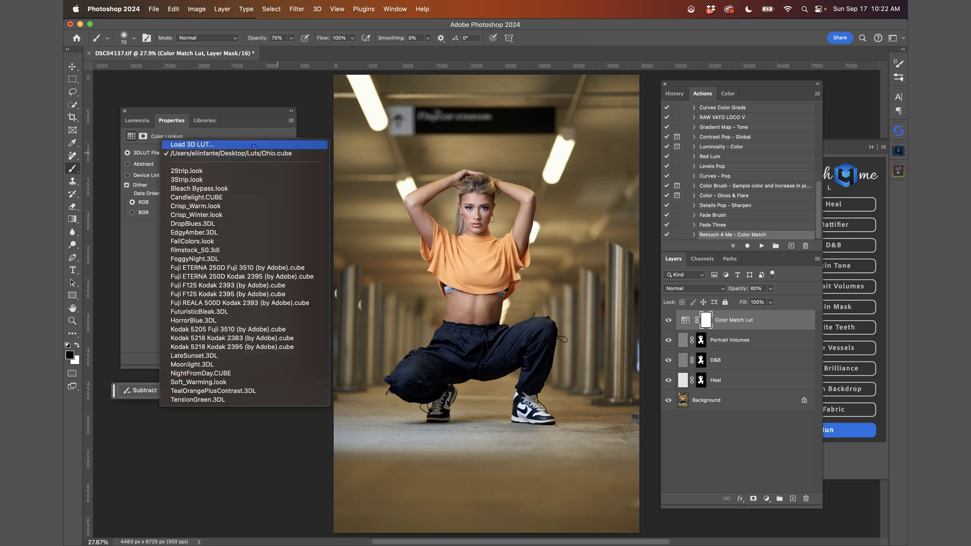
click(254, 146)
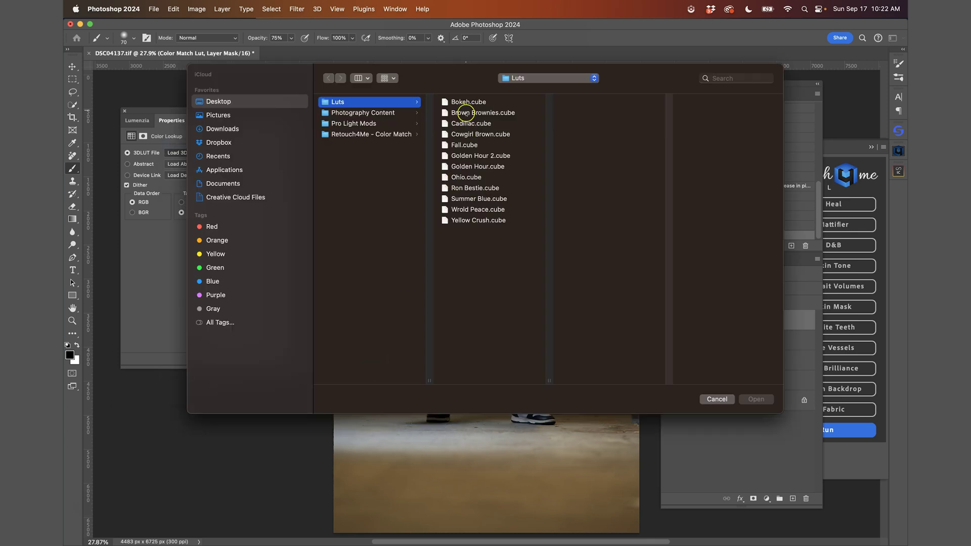
click(466, 103)
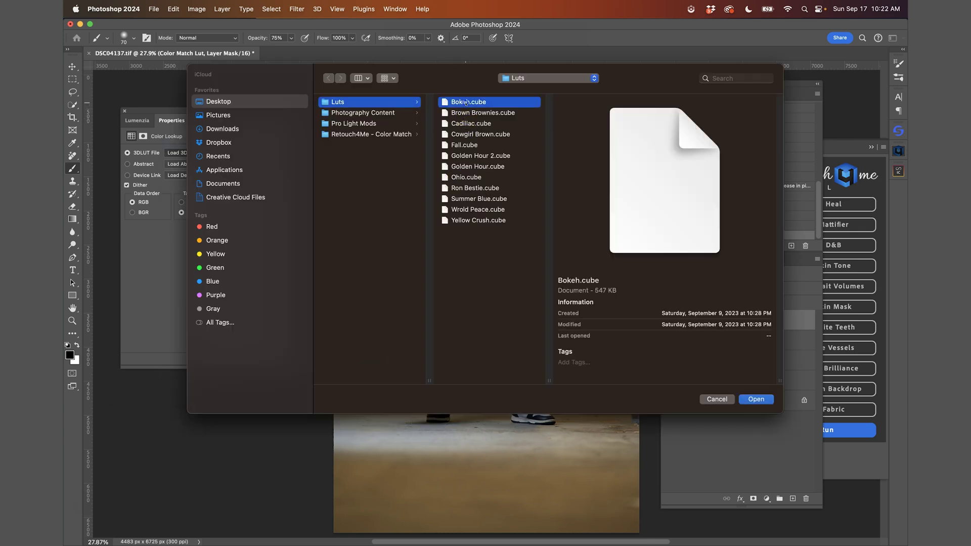
double_click(465, 102)
click(668, 322)
click(668, 321)
click(668, 321)
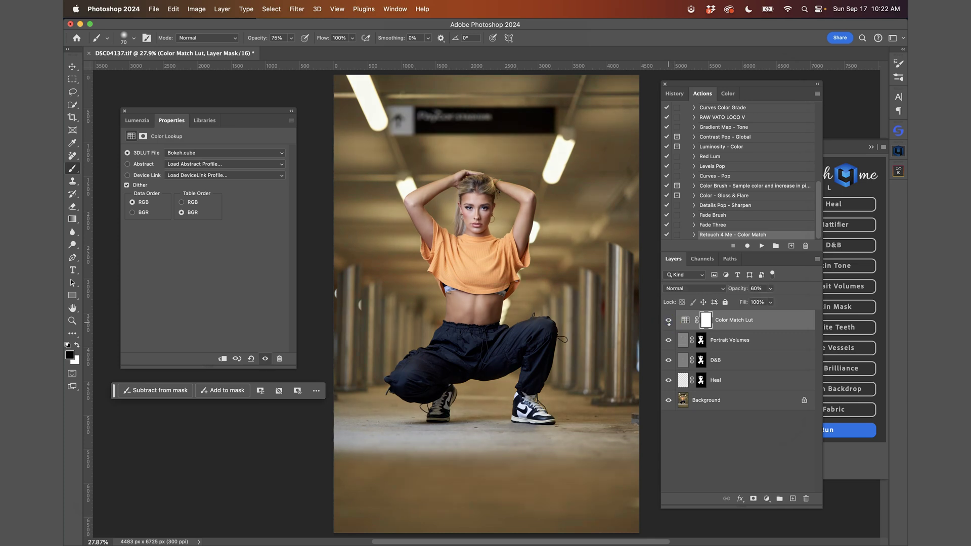